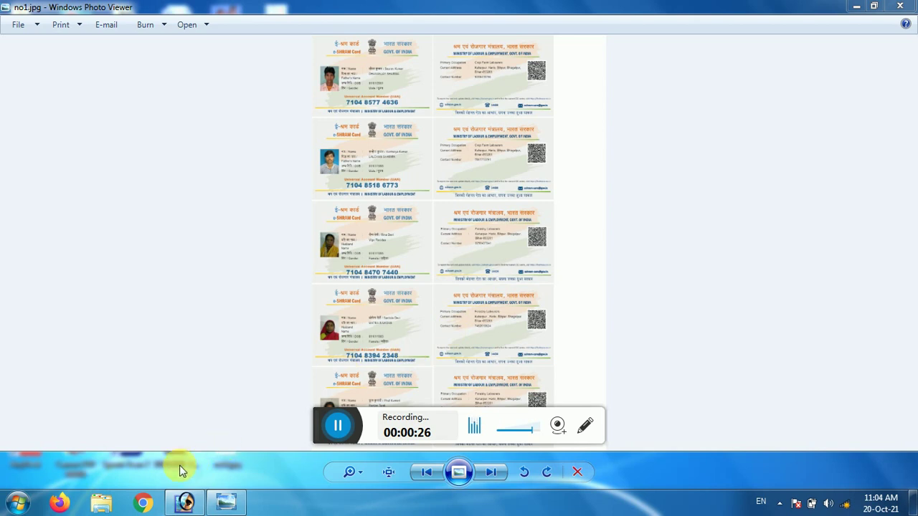
- Clear the open windows off the desktop and open the una folder
{"action": "left_click", "coordinate": [101, 503]}
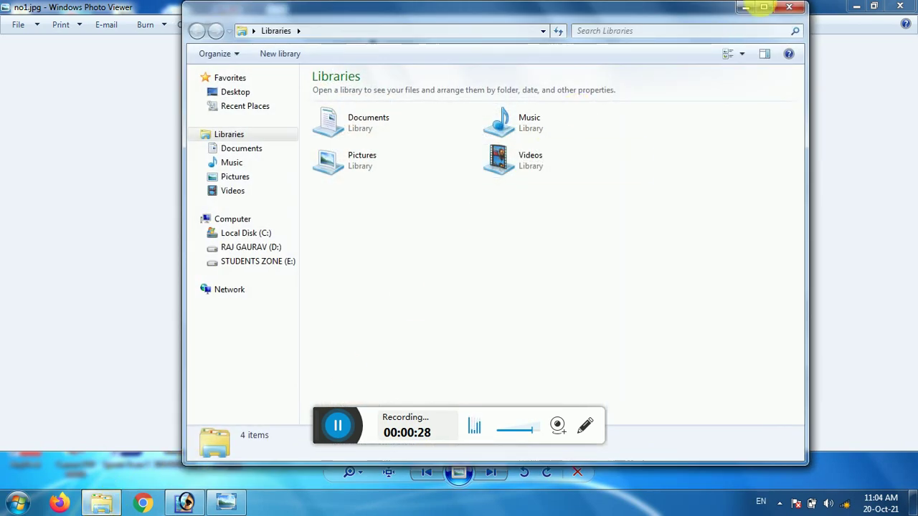
{"action": "left_click", "coordinate": [789, 7]}
{"action": "left_click", "coordinate": [856, 6]}
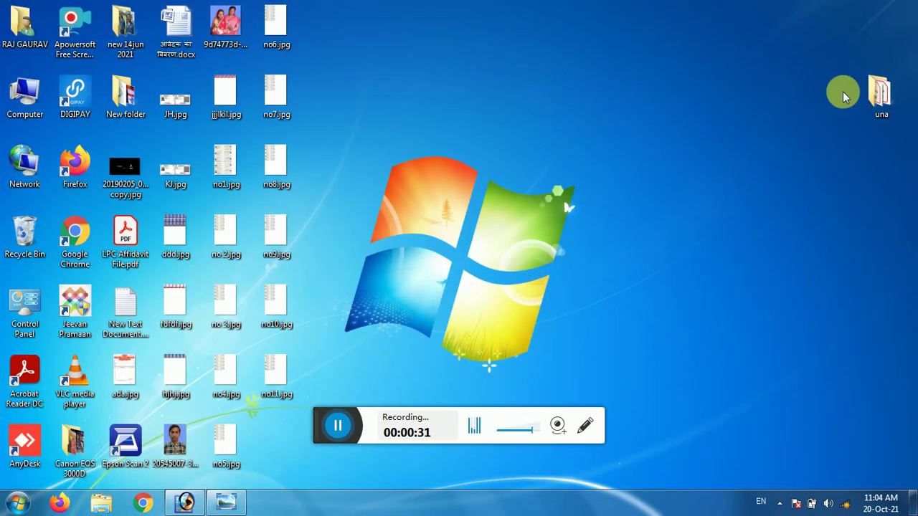
{"action": "left_click", "coordinate": [878, 94]}
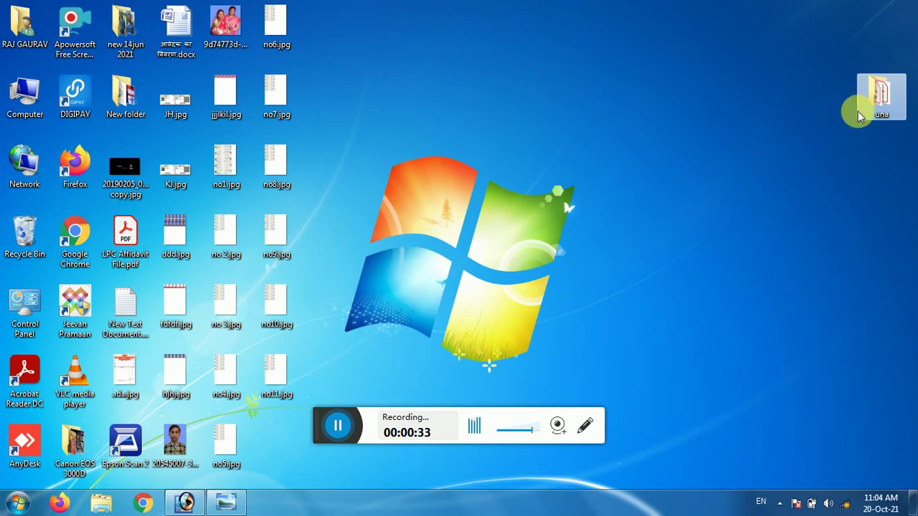
{"action": "double_click", "coordinate": [861, 115]}
- Preview one uan-card PDF, zoomed to the whole page, then close the reader
{"action": "left_click", "coordinate": [434, 121]}
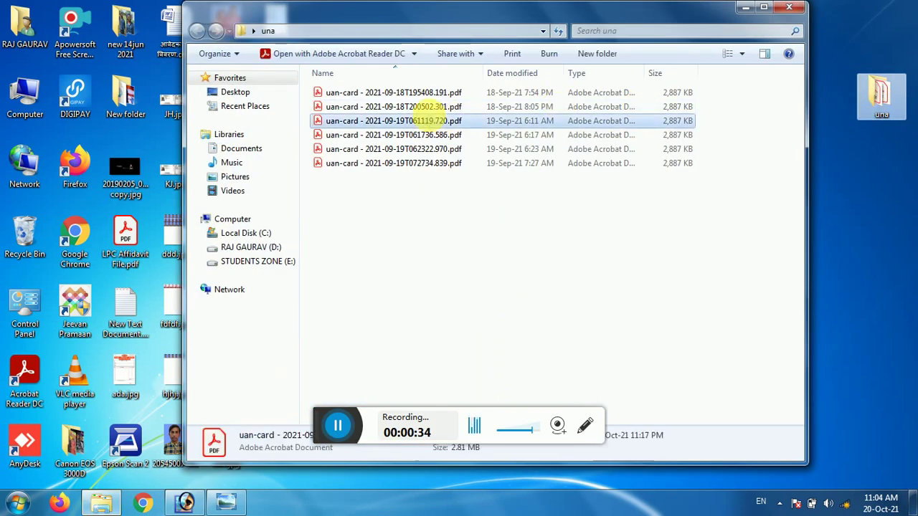
{"action": "double_click", "coordinate": [433, 120]}
{"action": "scroll", "coordinate": [399, 139], "scroll_direction": "up", "scroll_amount": 3, "text": "ctrl"}
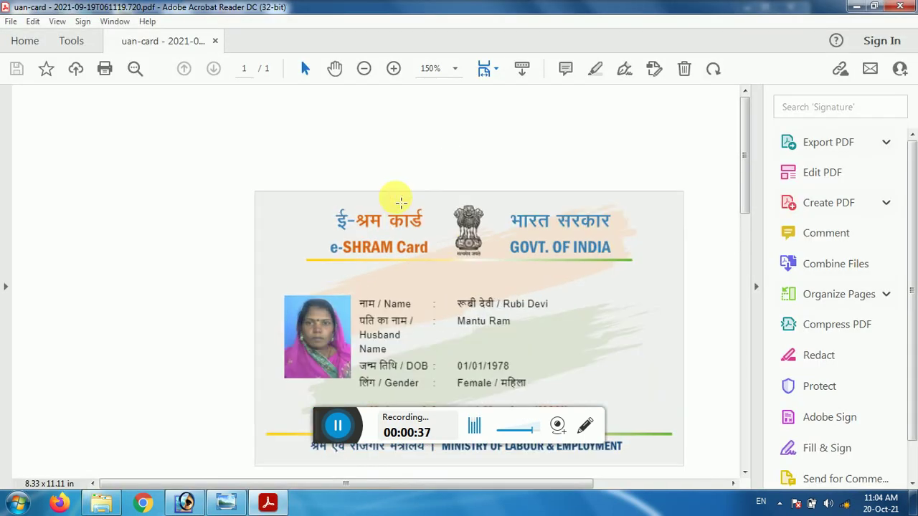
{"action": "scroll", "coordinate": [395, 198], "scroll_direction": "down", "scroll_amount": 3}
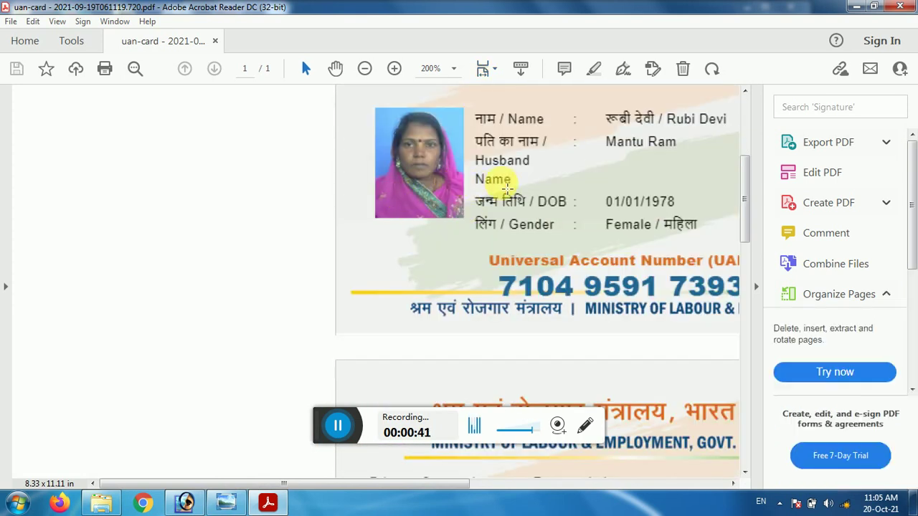
{"action": "key", "text": "ctrl+0"}
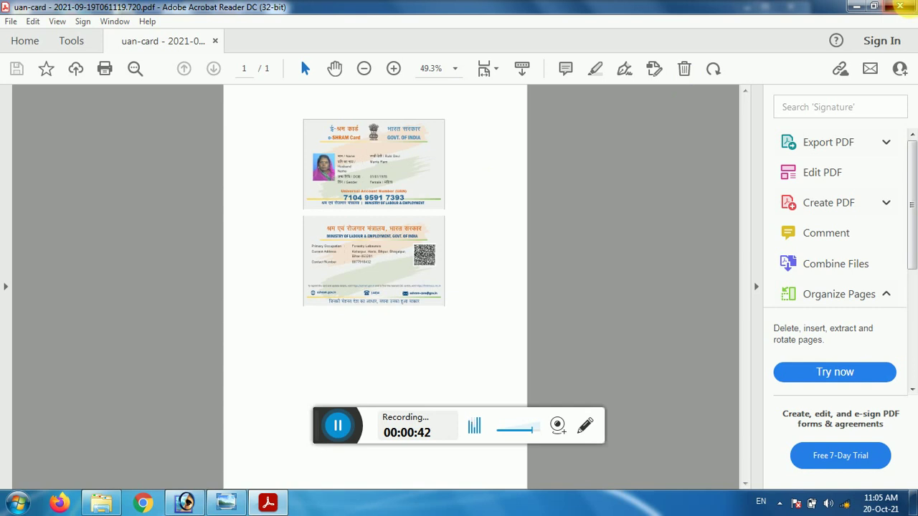
{"action": "left_click", "coordinate": [901, 7]}
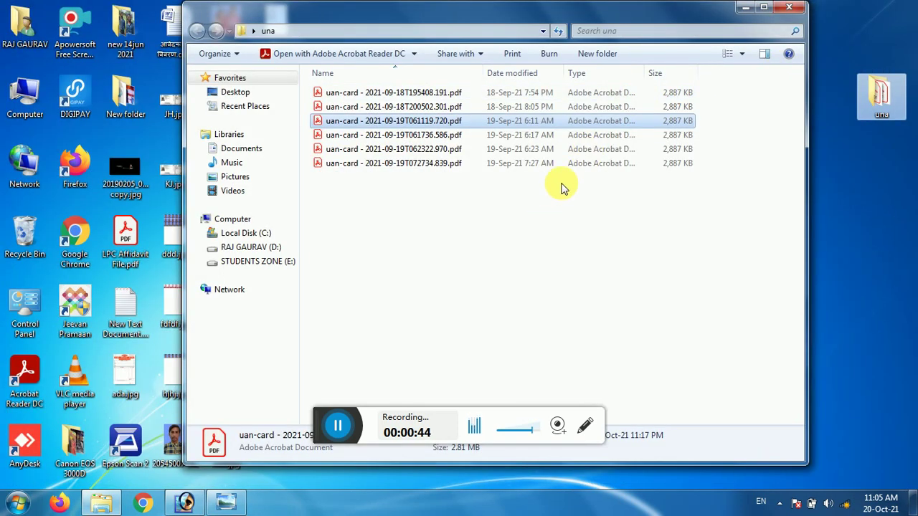
- Refresh the desktop twice and bring Photoshop to the front
{"action": "right_click", "coordinate": [837, 189]}
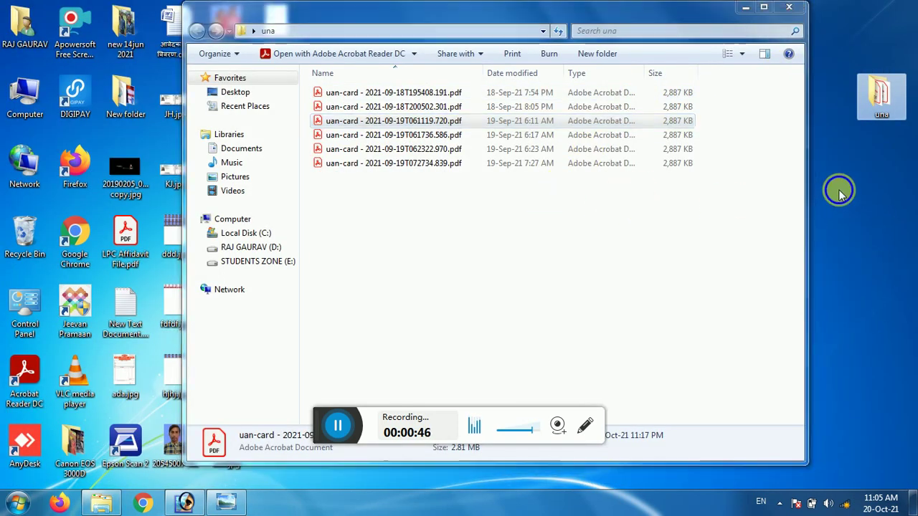
{"action": "left_click", "coordinate": [852, 231]}
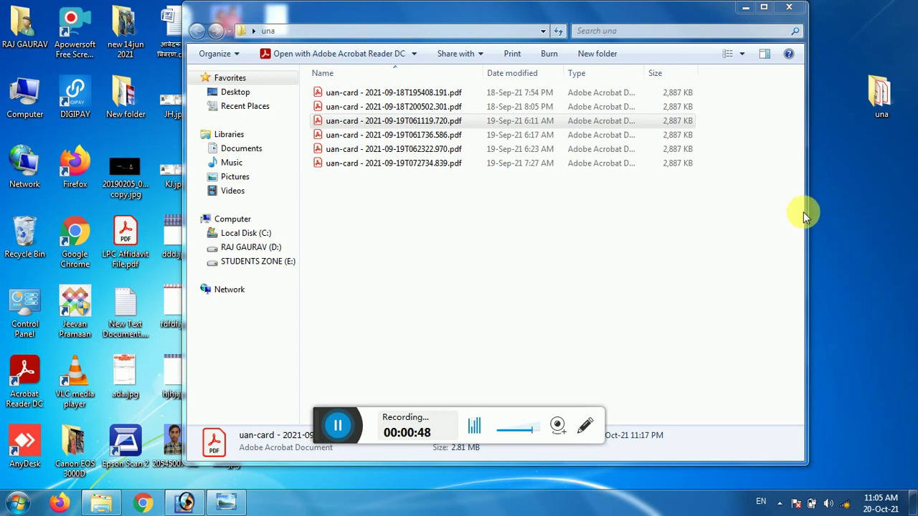
{"action": "right_click", "coordinate": [870, 208]}
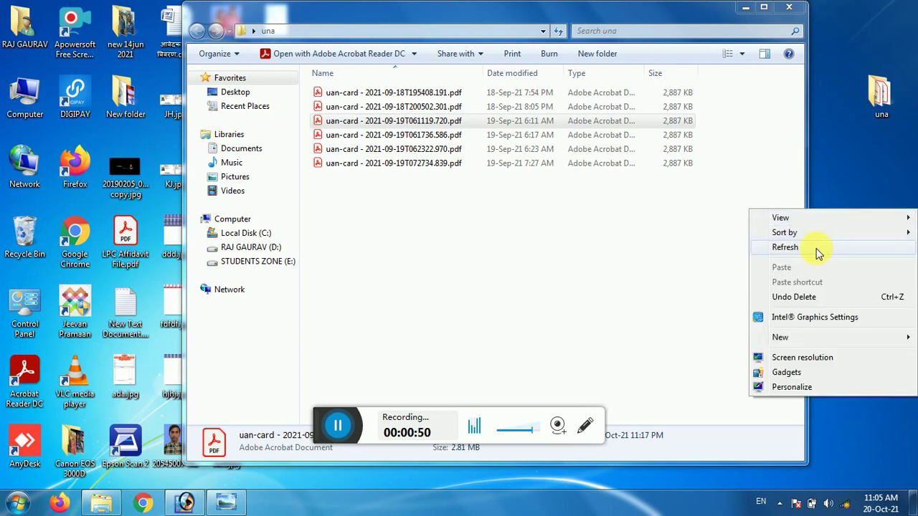
{"action": "left_click", "coordinate": [816, 248]}
{"action": "left_click", "coordinate": [185, 502]}
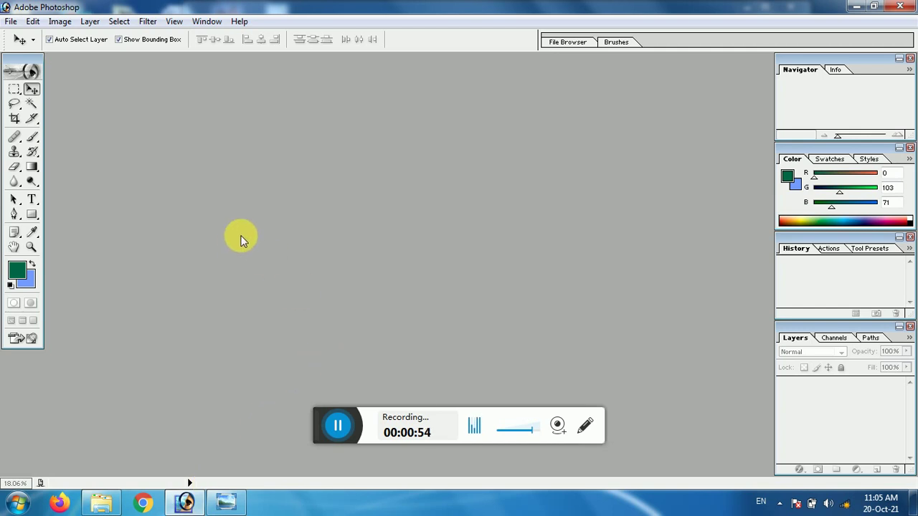
- Create a new blank A4 document at 300 ppi and enlarge its window
{"action": "left_click", "coordinate": [14, 21]}
{"action": "left_click", "coordinate": [29, 33]}
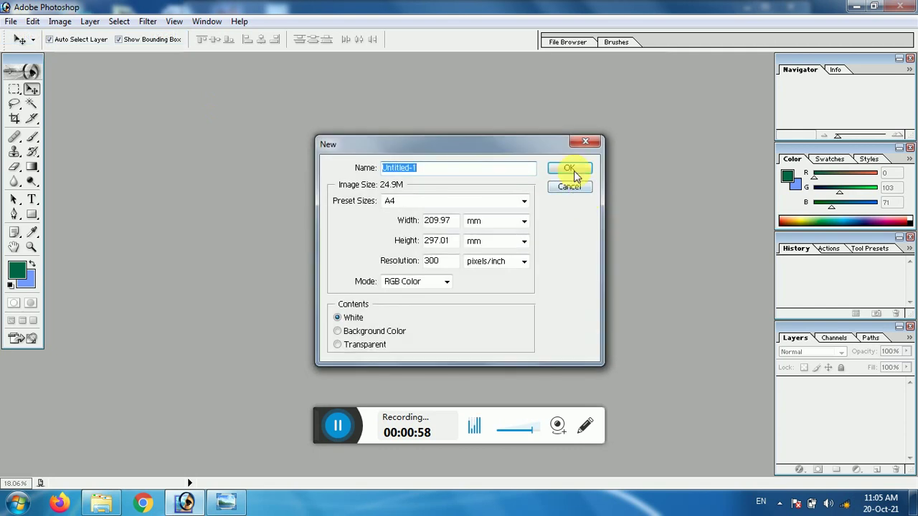
{"action": "left_click", "coordinate": [574, 171]}
{"action": "left_click_drag", "start_coordinate": [154, 69], "coordinate": [613, 106]}
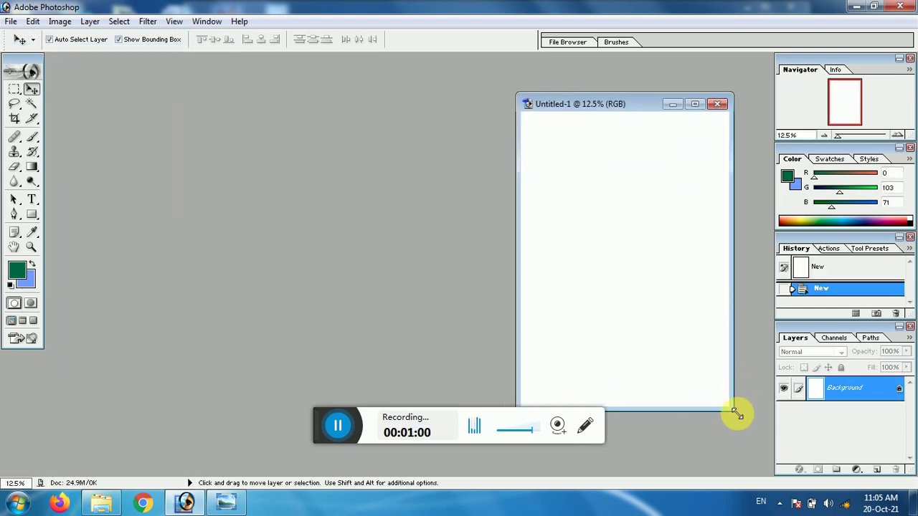
{"action": "left_click_drag", "start_coordinate": [737, 415], "coordinate": [762, 459]}
- Open five uan-card PDFs from the una folder
{"action": "double_click", "coordinate": [277, 214]}
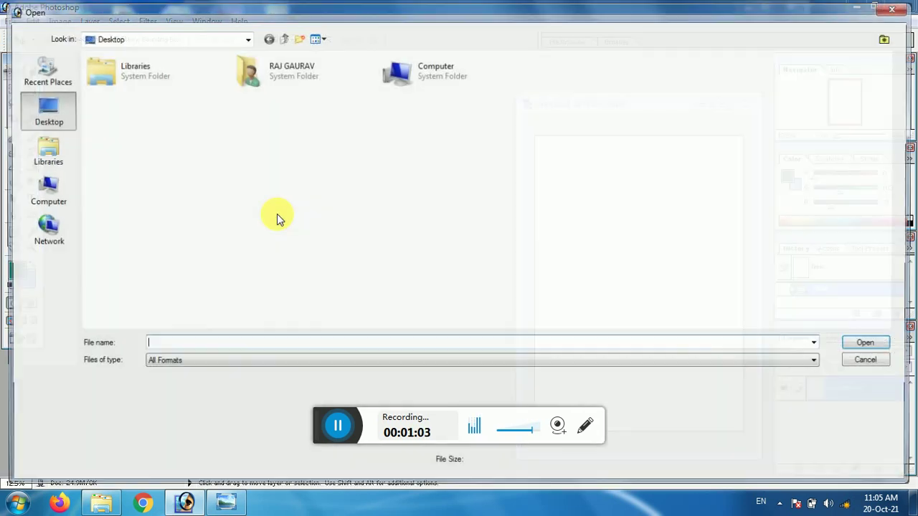
{"action": "double_click", "coordinate": [463, 119]}
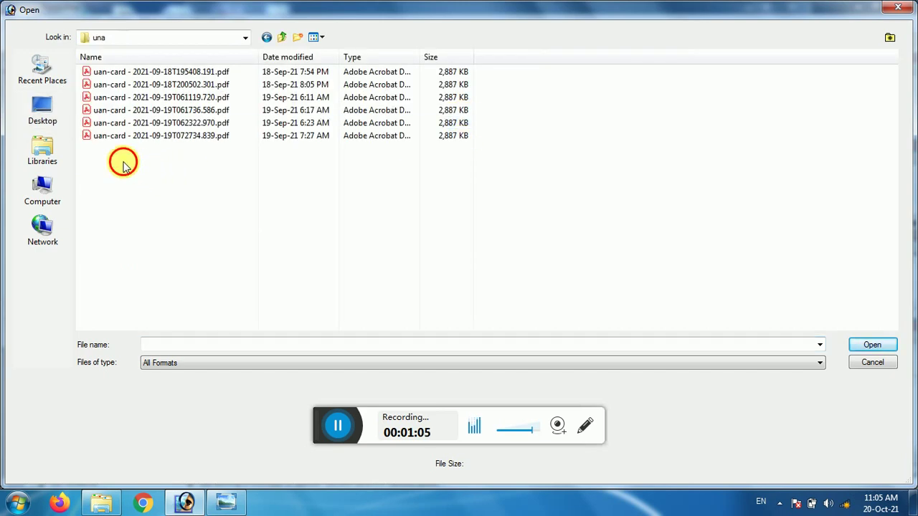
{"action": "left_click_drag", "start_coordinate": [123, 160], "coordinate": [137, 88]}
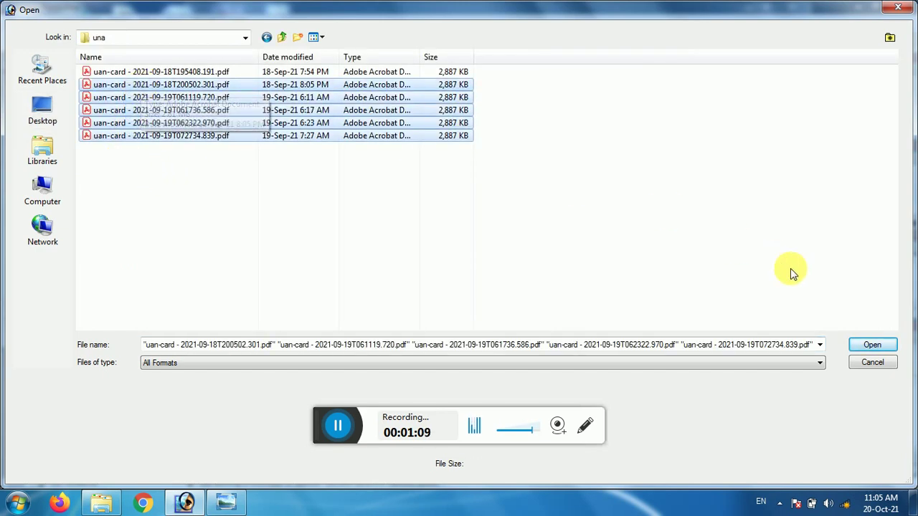
{"action": "left_click", "coordinate": [871, 345]}
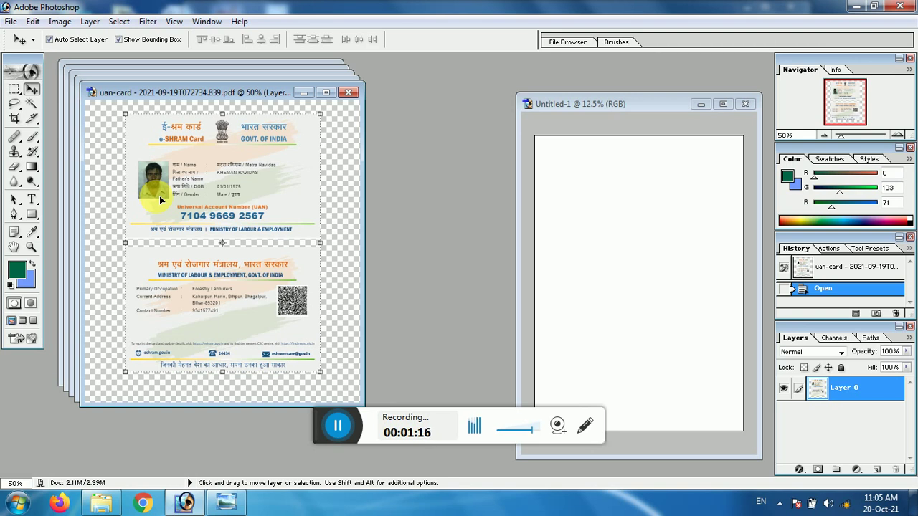
- Choose the Rectangular Marquee tool from the marquee flyout
{"action": "left_click", "coordinate": [14, 89]}
{"action": "left_click", "coordinate": [109, 188]}
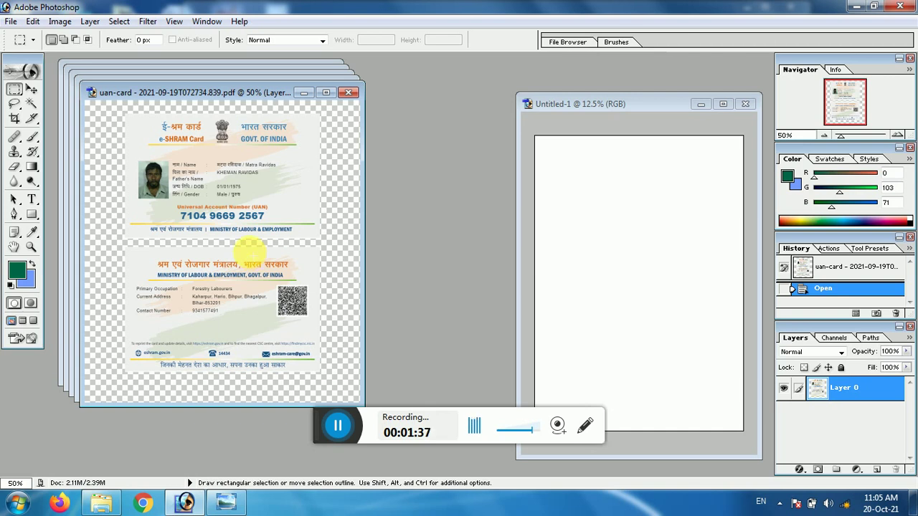
- From the desktop, preview no7.jpg and then open it in Paint
{"action": "left_click", "coordinate": [854, 5]}
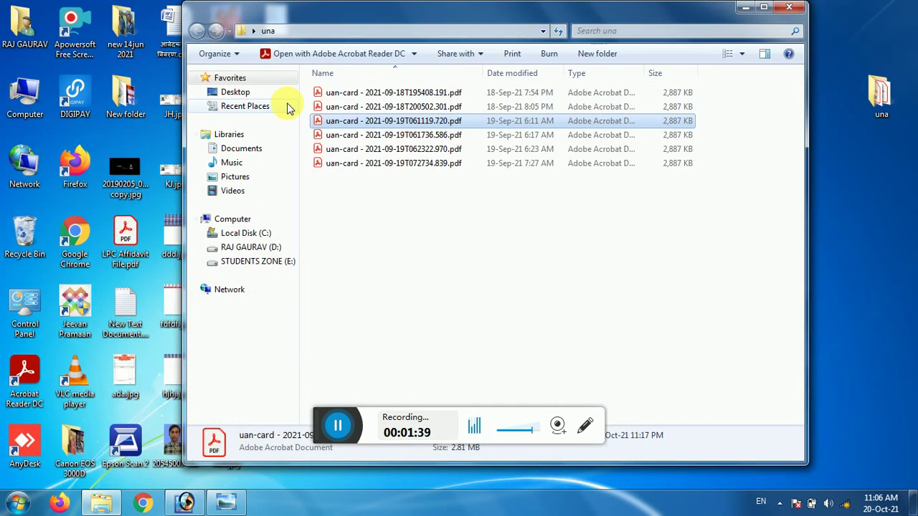
{"action": "left_click", "coordinate": [748, 8]}
{"action": "double_click", "coordinate": [287, 79]}
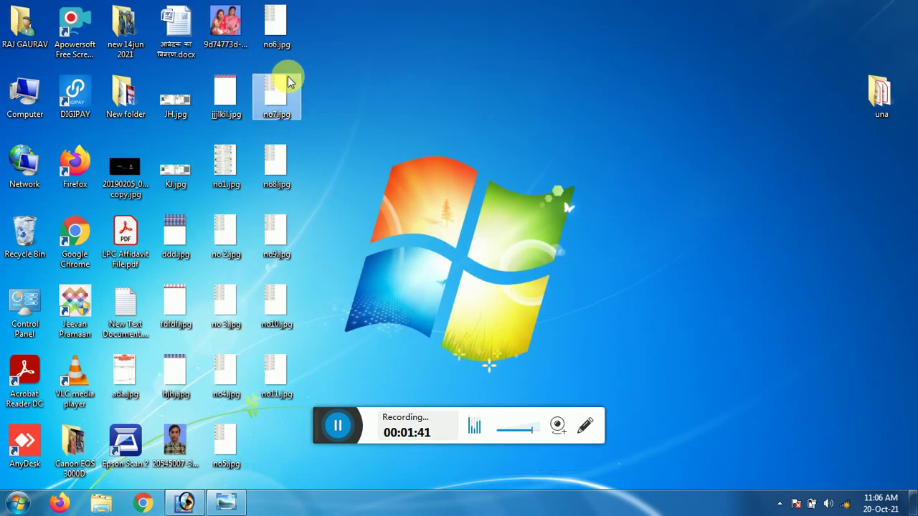
{"action": "left_click", "coordinate": [899, 6]}
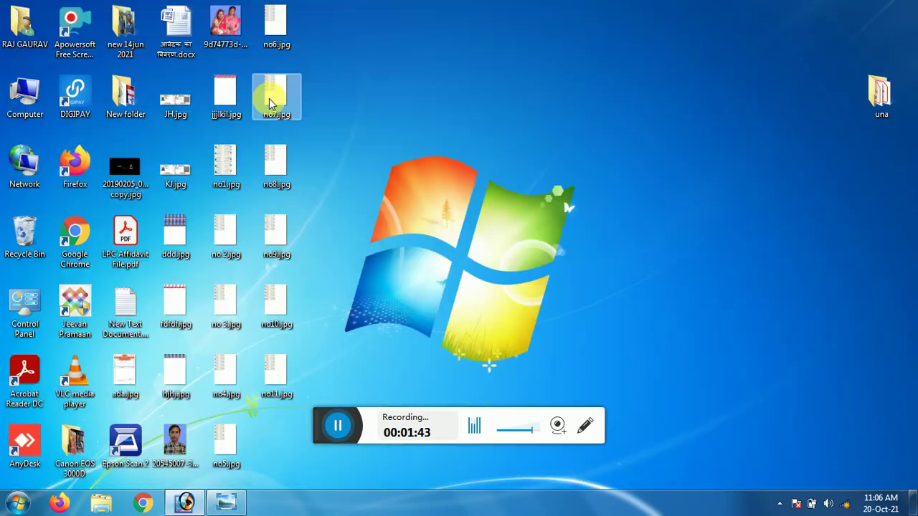
{"action": "right_click", "coordinate": [274, 97]}
{"action": "left_click", "coordinate": [301, 122]}
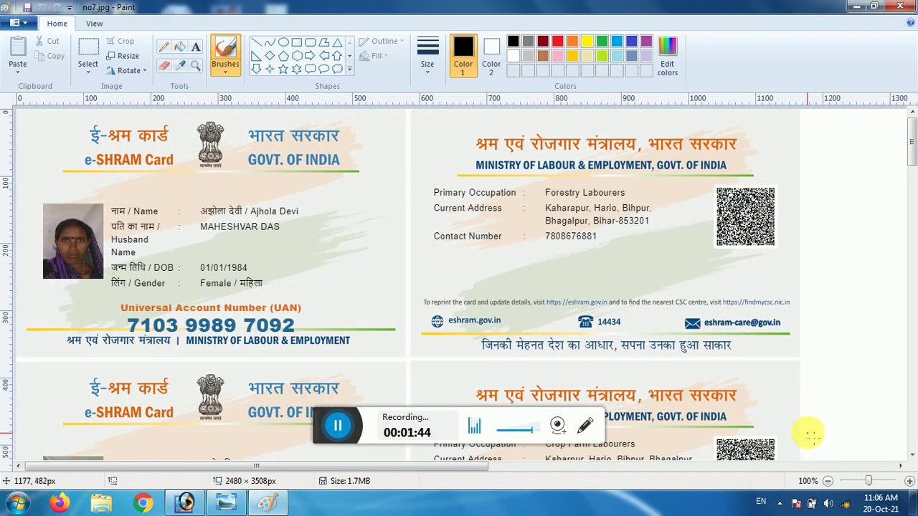
- Stretch the no7.jpg card block to the page width, save, and close Paint
{"action": "left_click", "coordinate": [828, 481]}
{"action": "left_click", "coordinate": [827, 481]}
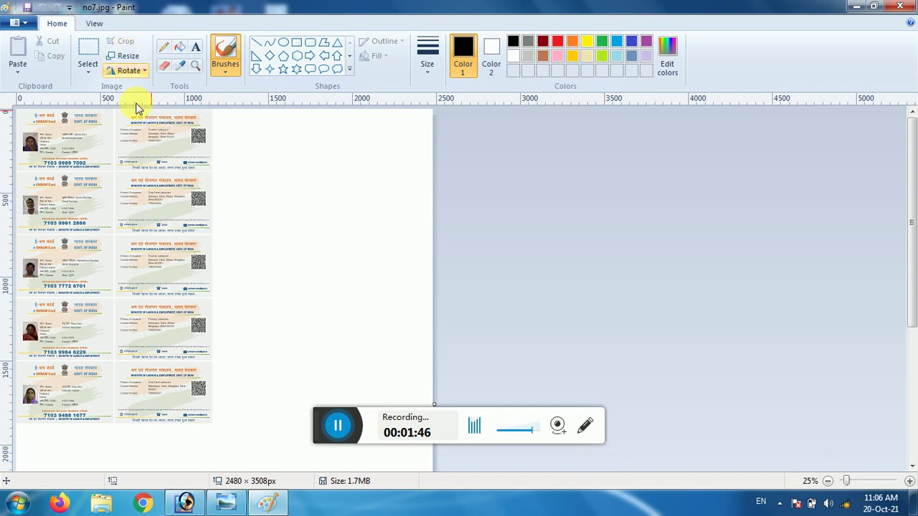
{"action": "left_click", "coordinate": [829, 482]}
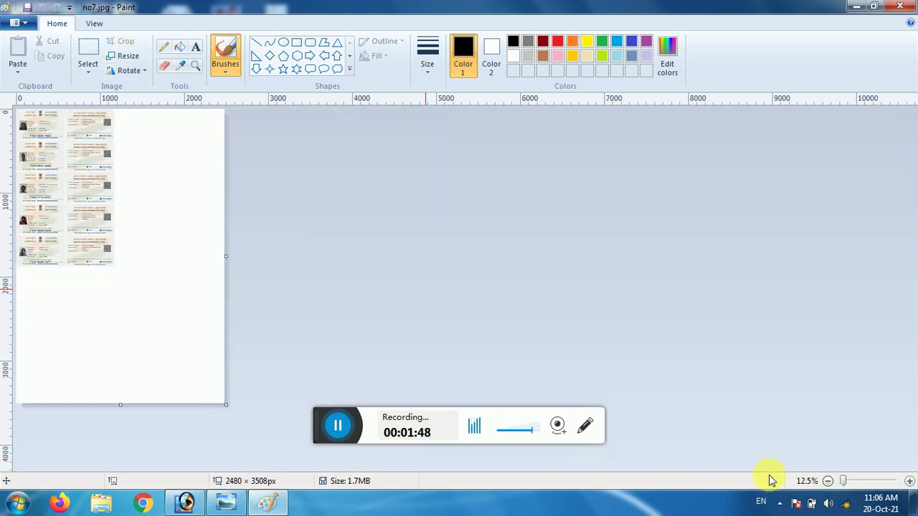
{"action": "left_click", "coordinate": [88, 54]}
{"action": "left_click_drag", "start_coordinate": [116, 267], "coordinate": [6, 72]}
{"action": "left_click_drag", "start_coordinate": [117, 268], "coordinate": [187, 406]}
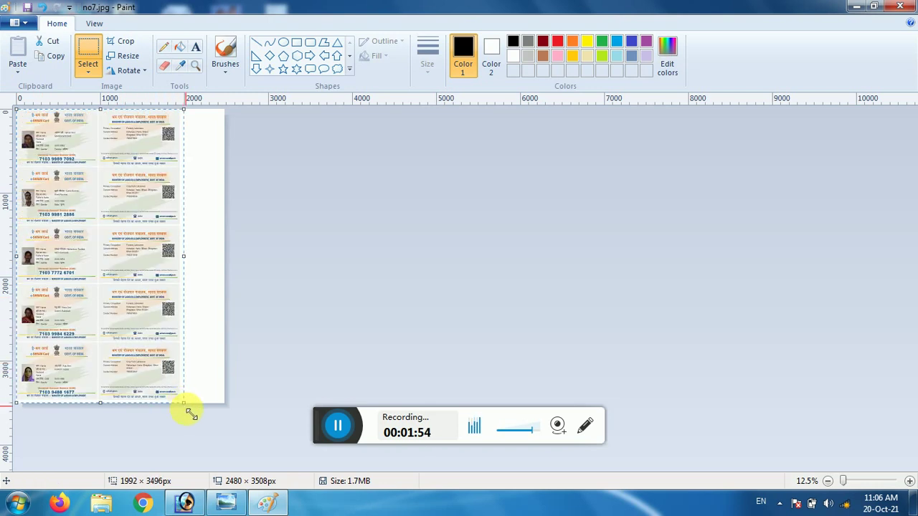
{"action": "left_click", "coordinate": [213, 248]}
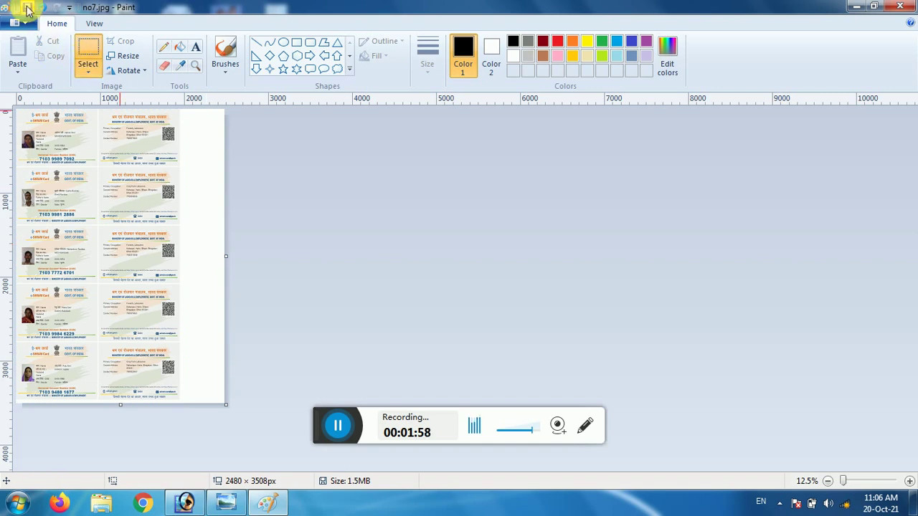
{"action": "left_click", "coordinate": [27, 8]}
{"action": "left_click", "coordinate": [900, 7]}
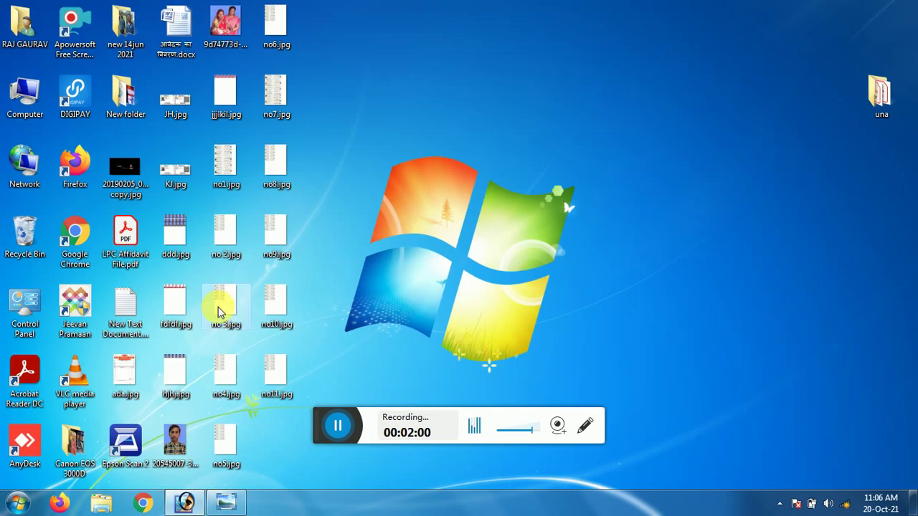
- Copy the first card's front onto the blank Untitled-1 page
{"action": "left_click", "coordinate": [185, 501]}
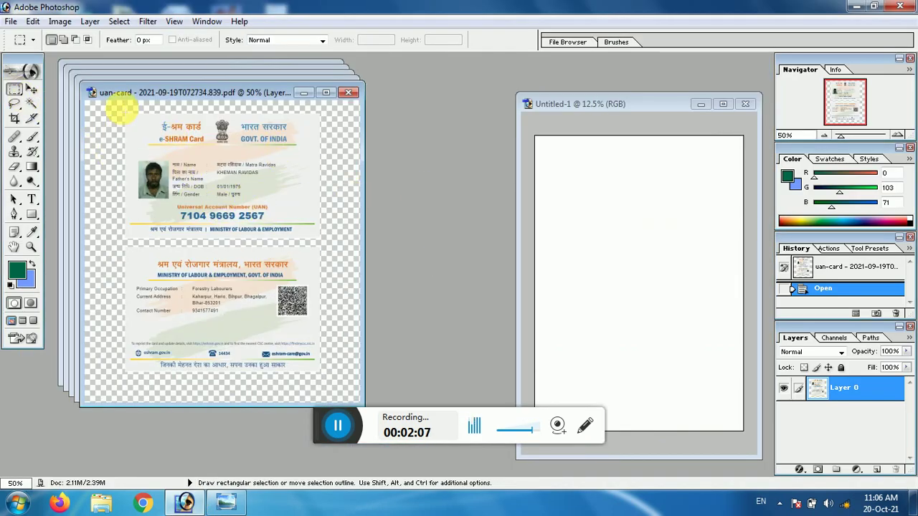
{"action": "left_click_drag", "start_coordinate": [122, 109], "coordinate": [277, 208]}
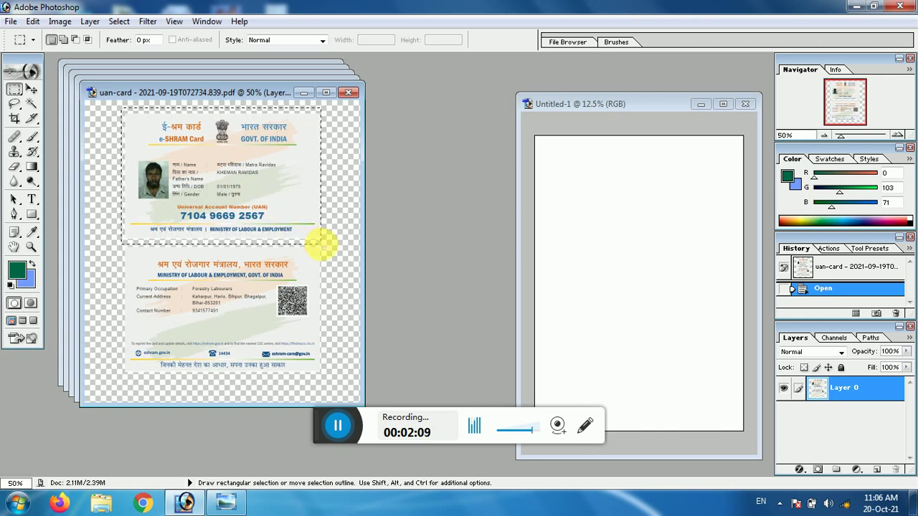
{"action": "left_click_drag", "start_coordinate": [320, 244], "coordinate": [321, 245]}
{"action": "left_click", "coordinate": [32, 88]}
{"action": "left_click_drag", "start_coordinate": [190, 148], "coordinate": [553, 160]}
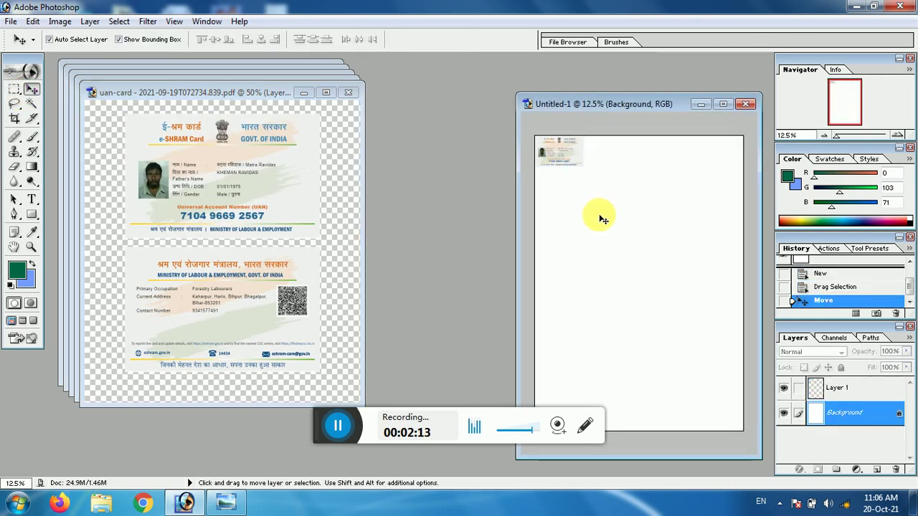
- Copy the first card's back onto Untitled-1
{"action": "left_click", "coordinate": [14, 89]}
{"action": "left_click", "coordinate": [108, 241]}
{"action": "left_click", "coordinate": [118, 248]}
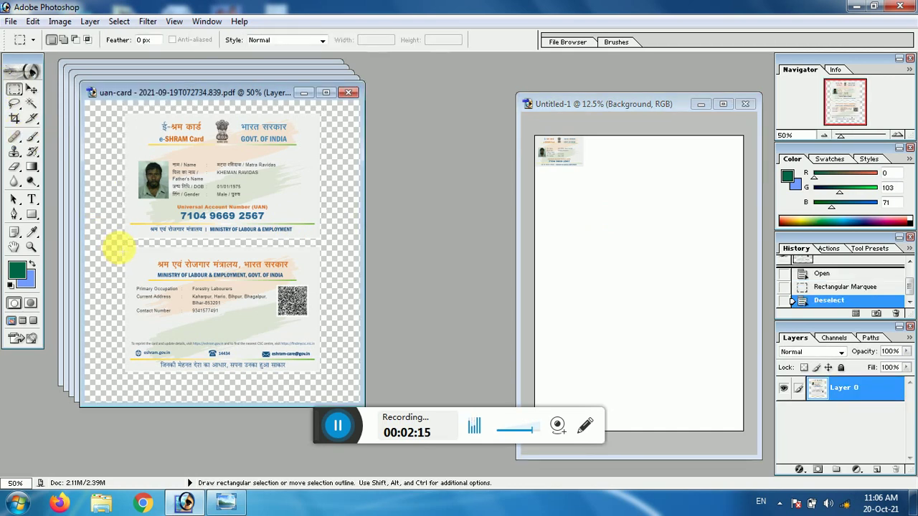
{"action": "left_click_drag", "start_coordinate": [195, 304], "coordinate": [325, 375]}
{"action": "left_click", "coordinate": [32, 89]}
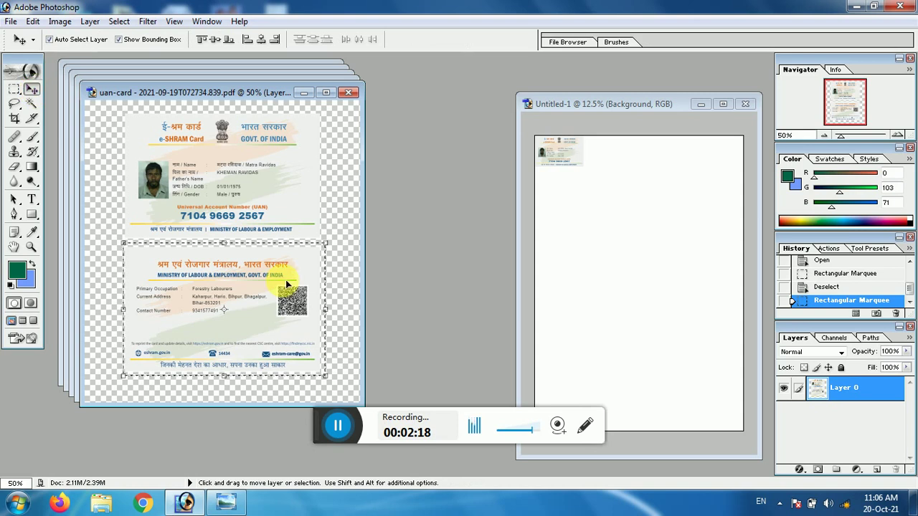
{"action": "left_click_drag", "start_coordinate": [278, 280], "coordinate": [615, 148]}
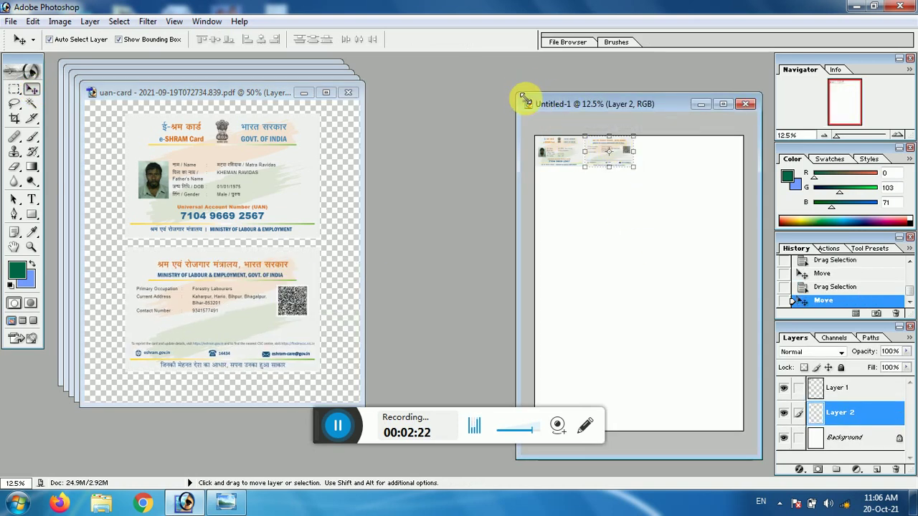
- Position the card back beside the front, then close the first card's file
{"action": "left_click_drag", "start_coordinate": [526, 101], "coordinate": [462, 60]}
{"action": "key", "text": "ctrl+plus"}
{"action": "key", "text": "ctrl+plus"}
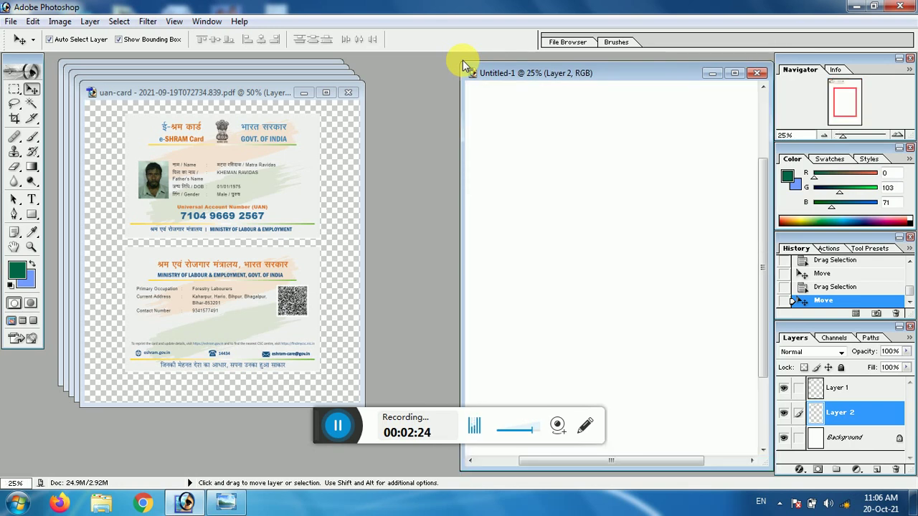
{"action": "left_click_drag", "start_coordinate": [764, 190], "coordinate": [762, 112]}
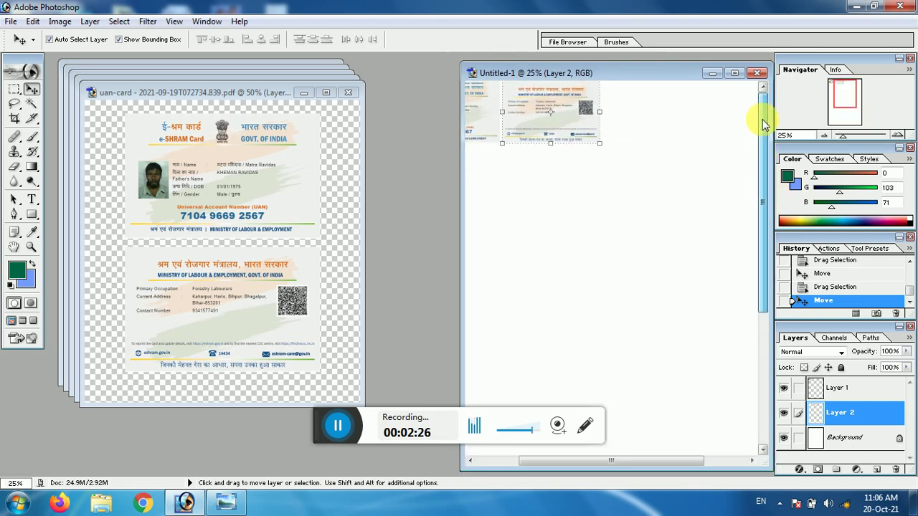
{"action": "left_click_drag", "start_coordinate": [685, 463], "coordinate": [628, 456]}
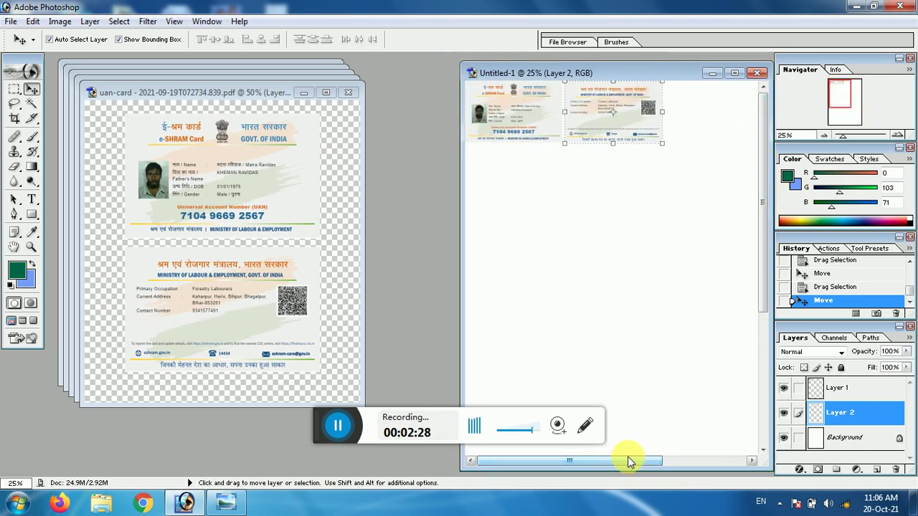
{"action": "key", "text": "ctrl+plus"}
{"action": "scroll", "coordinate": [660, 438], "scroll_direction": "up", "scroll_amount": 2}
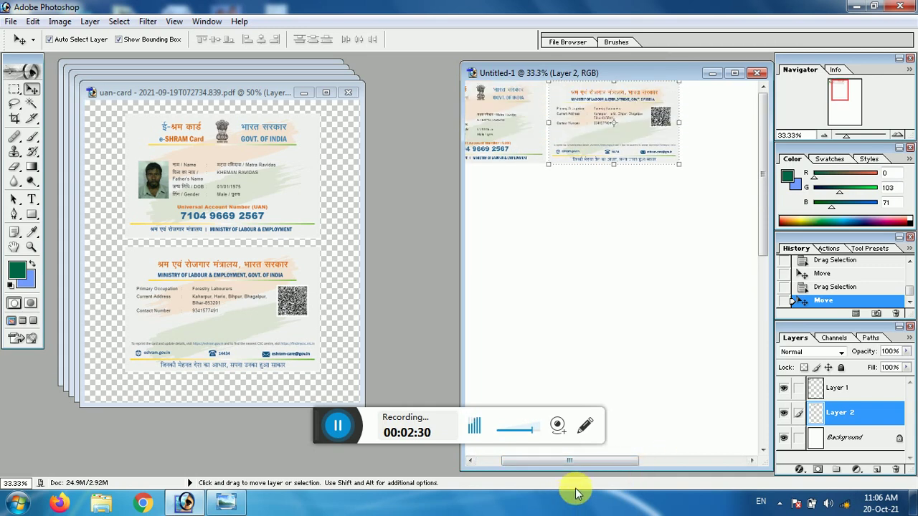
{"action": "left_click_drag", "start_coordinate": [590, 461], "coordinate": [565, 460]}
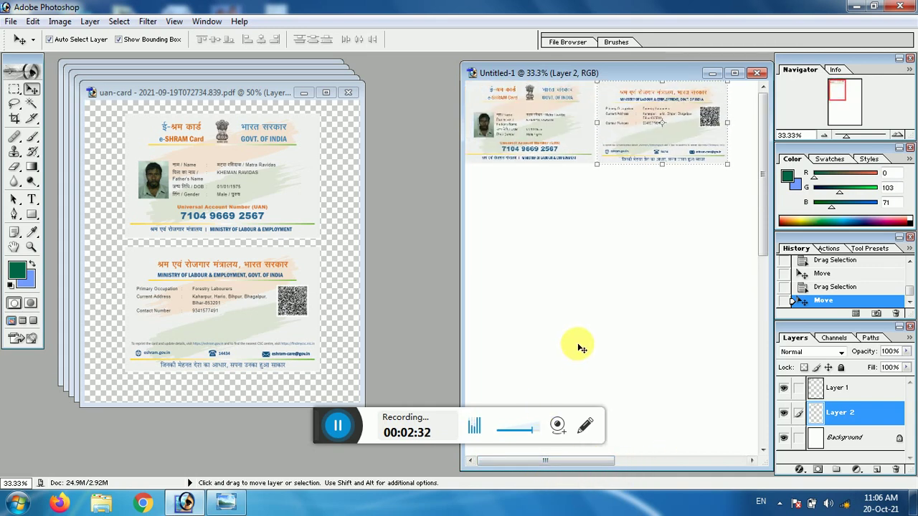
{"action": "left_click", "coordinate": [594, 164]}
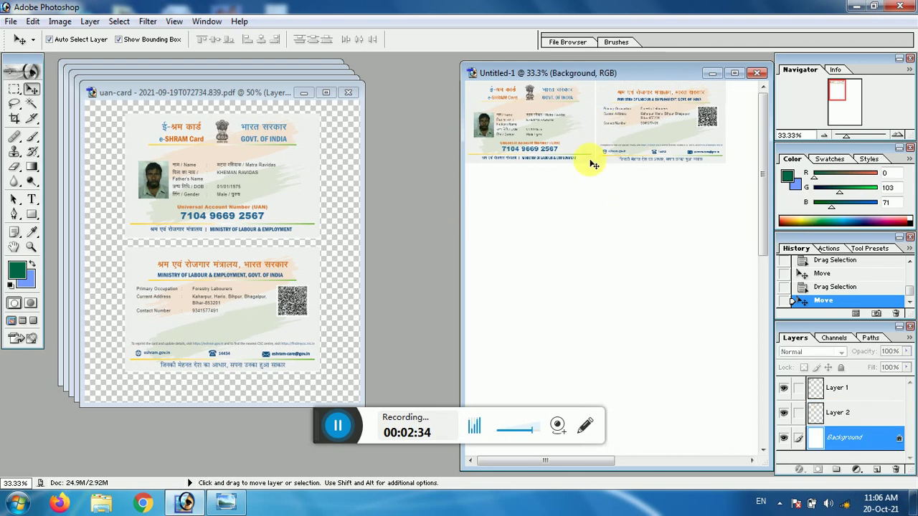
{"action": "left_click", "coordinate": [348, 93]}
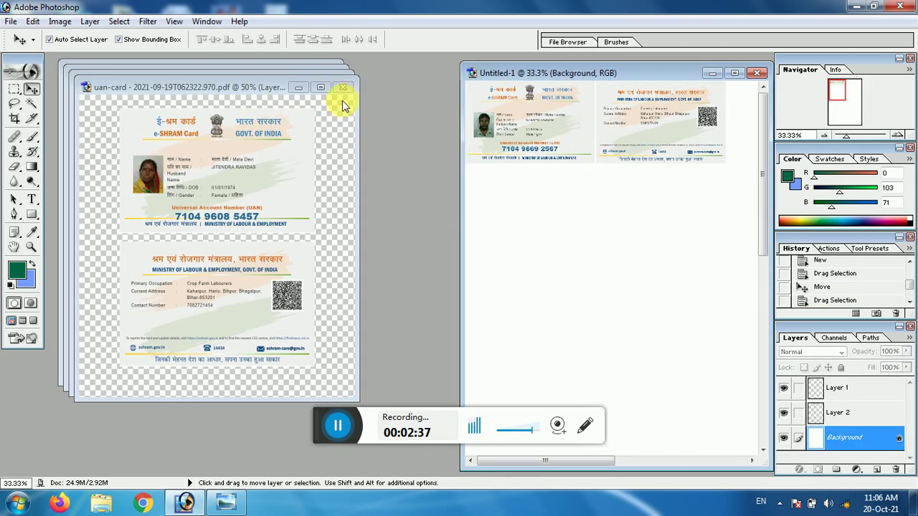
- Place the second card's front below the first row on Untitled-1
{"action": "left_click", "coordinate": [14, 89]}
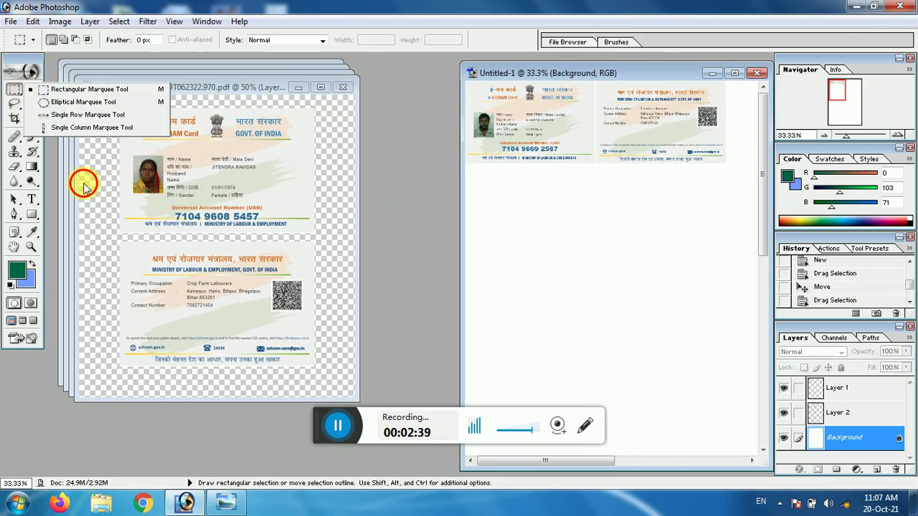
{"action": "left_click", "coordinate": [81, 180]}
{"action": "left_click_drag", "start_coordinate": [115, 105], "coordinate": [323, 237]}
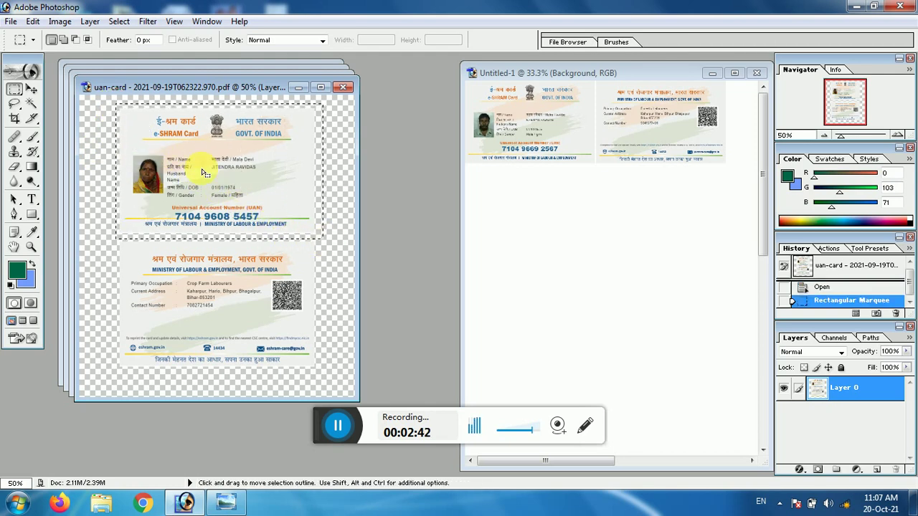
{"action": "left_click", "coordinate": [32, 89]}
{"action": "left_click_drag", "start_coordinate": [215, 120], "coordinate": [529, 204]}
{"action": "left_click", "coordinate": [634, 241]}
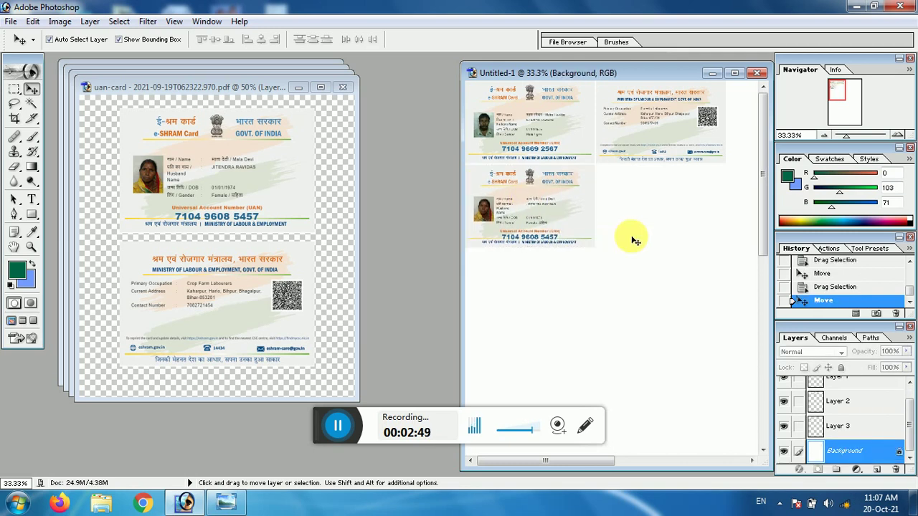
- Place the second card's back beside its front and close that card's file
{"action": "left_click", "coordinate": [14, 89]}
{"action": "left_click", "coordinate": [99, 230]}
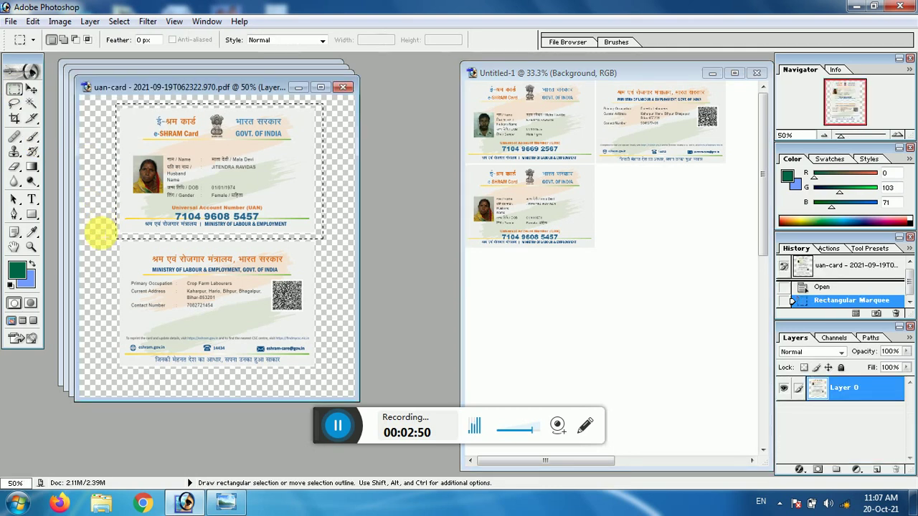
{"action": "left_click", "coordinate": [112, 246]}
{"action": "left_click_drag", "start_coordinate": [114, 238], "coordinate": [319, 372]}
{"action": "left_click", "coordinate": [32, 89]}
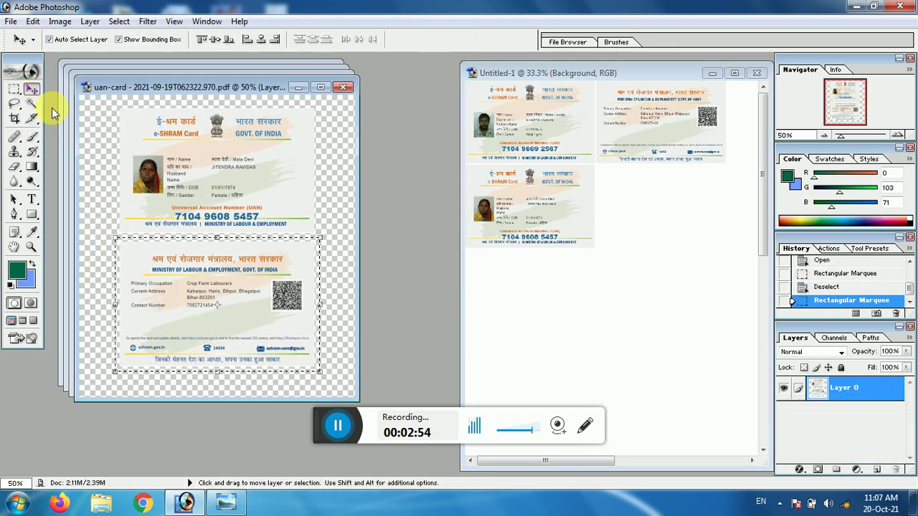
{"action": "left_click_drag", "start_coordinate": [297, 279], "coordinate": [660, 198]}
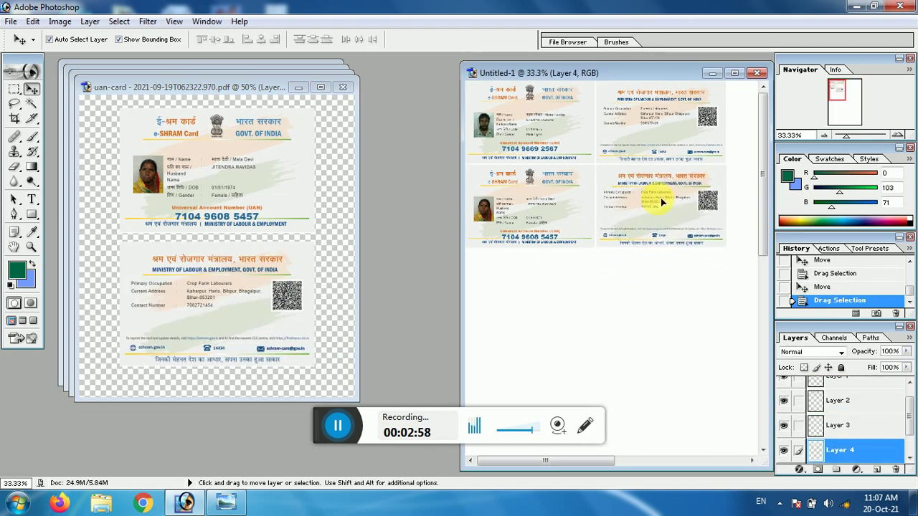
{"action": "left_click", "coordinate": [641, 281]}
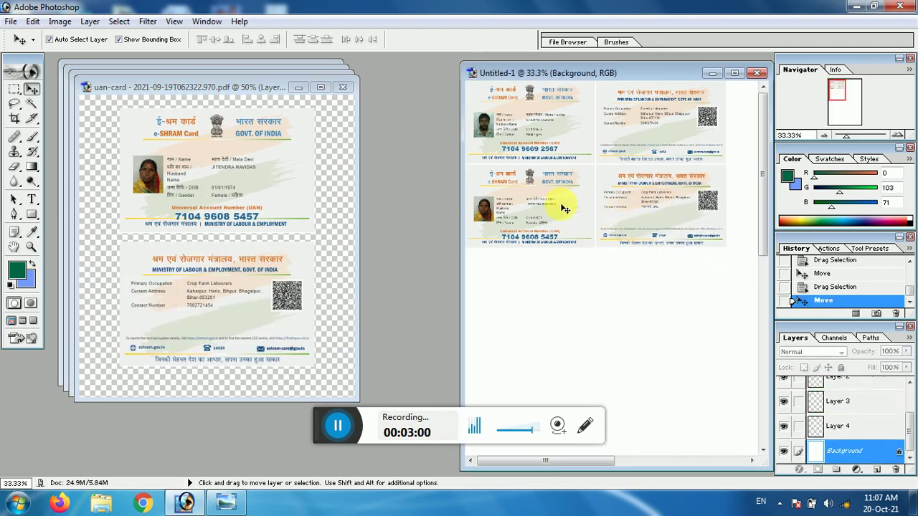
{"action": "left_click", "coordinate": [343, 87]}
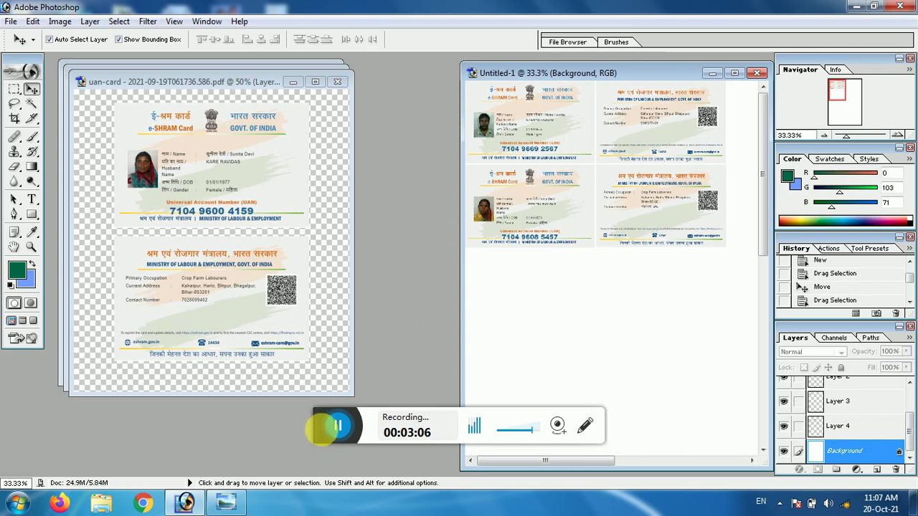
- Maximize the Untitled-1 window, fit the whole page in view, then minimize Photoshop
{"action": "left_click", "coordinate": [332, 426]}
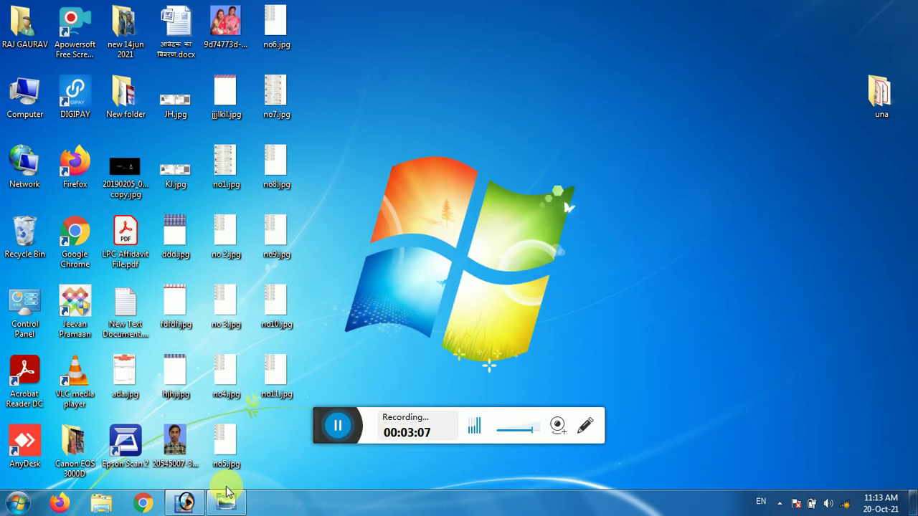
{"action": "left_click", "coordinate": [227, 493]}
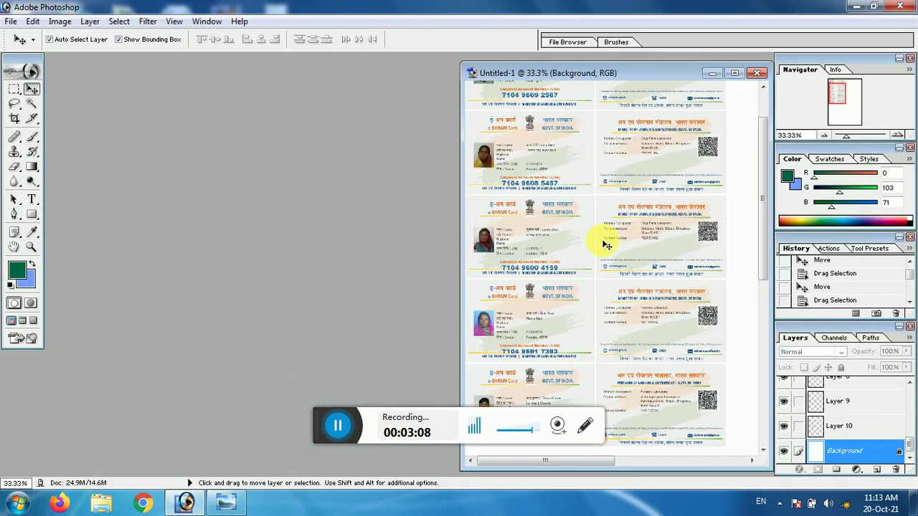
{"action": "left_click", "coordinate": [734, 72]}
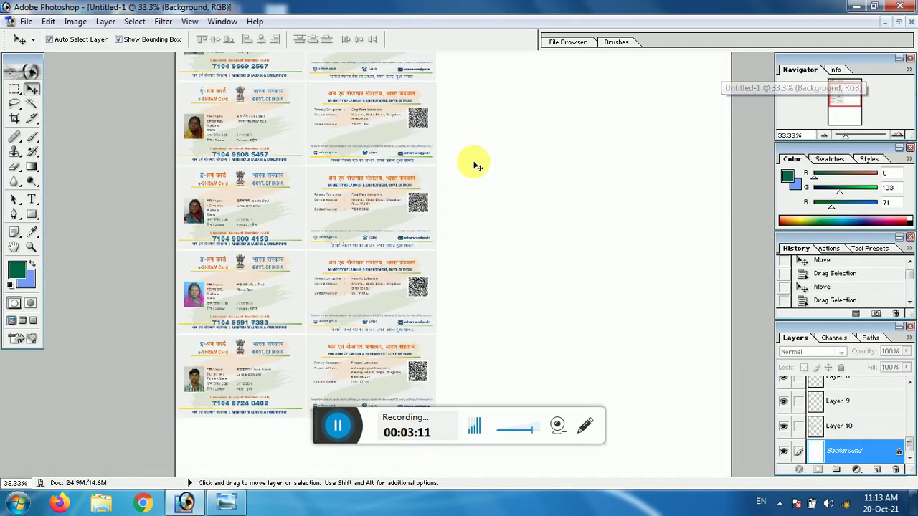
{"action": "key", "text": "ctrl+0"}
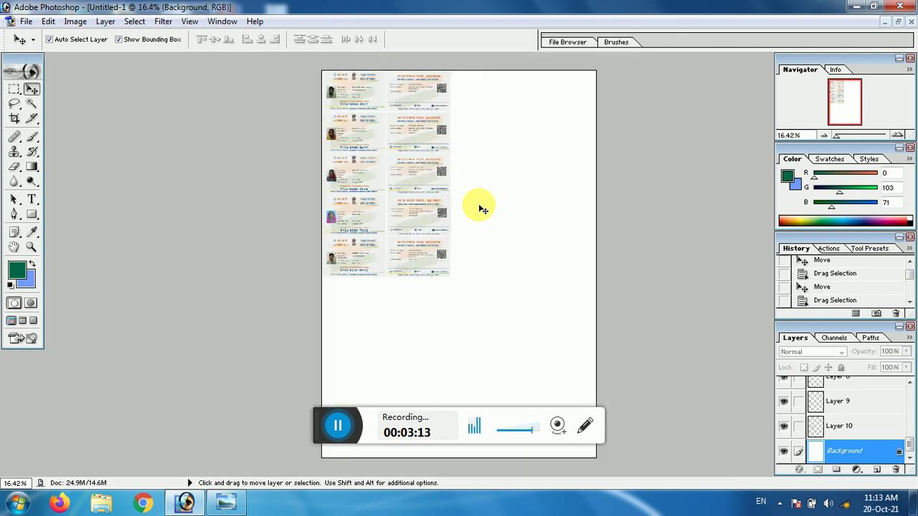
{"action": "left_click", "coordinate": [855, 7]}
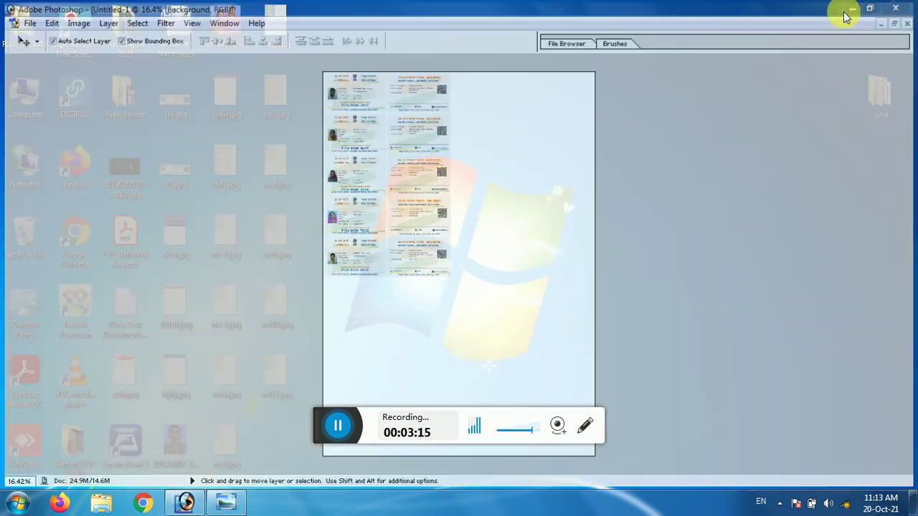
- Open no8.jpg in Paint and zoom out to the whole page
{"action": "right_click", "coordinate": [278, 152]}
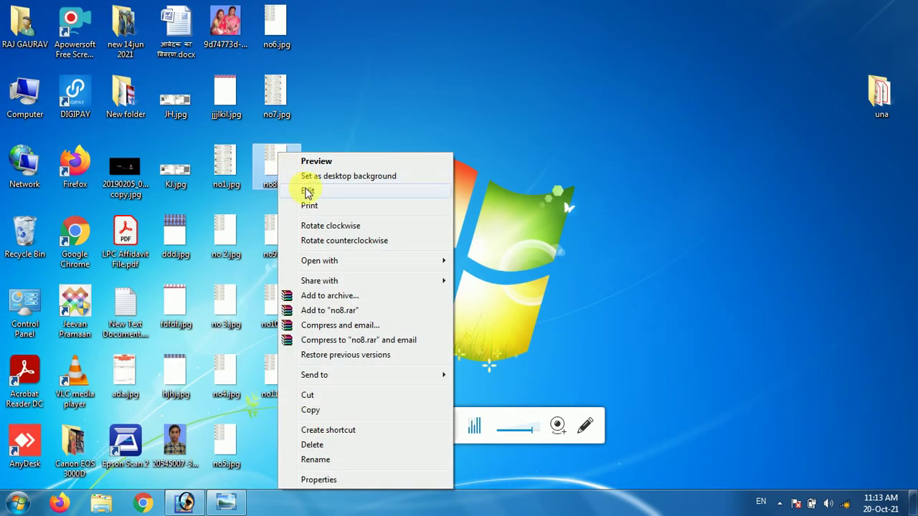
{"action": "left_click", "coordinate": [307, 191]}
{"action": "left_click", "coordinate": [847, 486]}
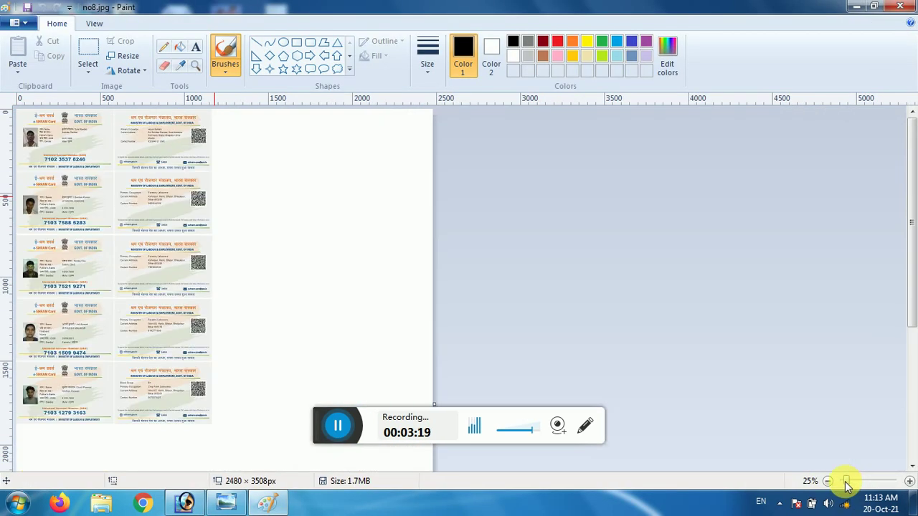
{"action": "left_click", "coordinate": [838, 482]}
- Select the card block, stretch it to the page bottom and slightly wider, then commit
{"action": "left_click", "coordinate": [91, 56]}
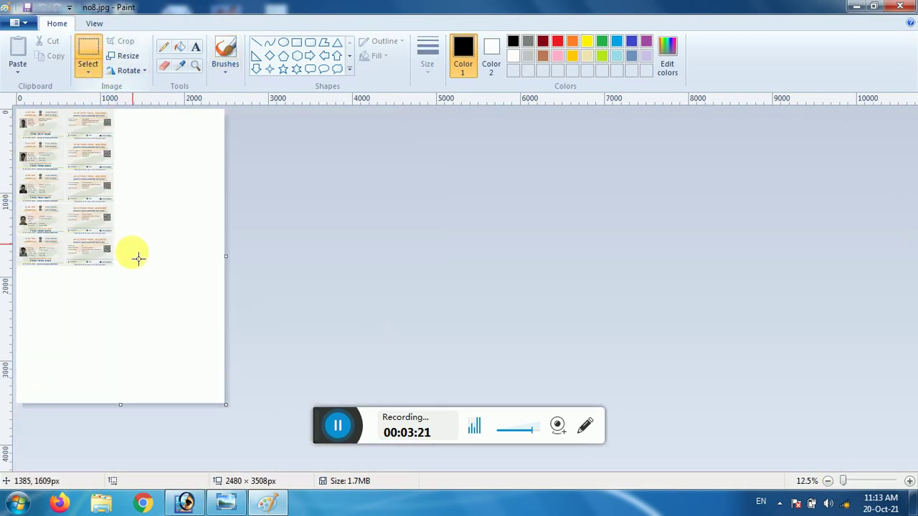
{"action": "left_click_drag", "start_coordinate": [115, 269], "coordinate": [78, 212]}
{"action": "left_click_drag", "start_coordinate": [7, 72], "coordinate": [7, 72]}
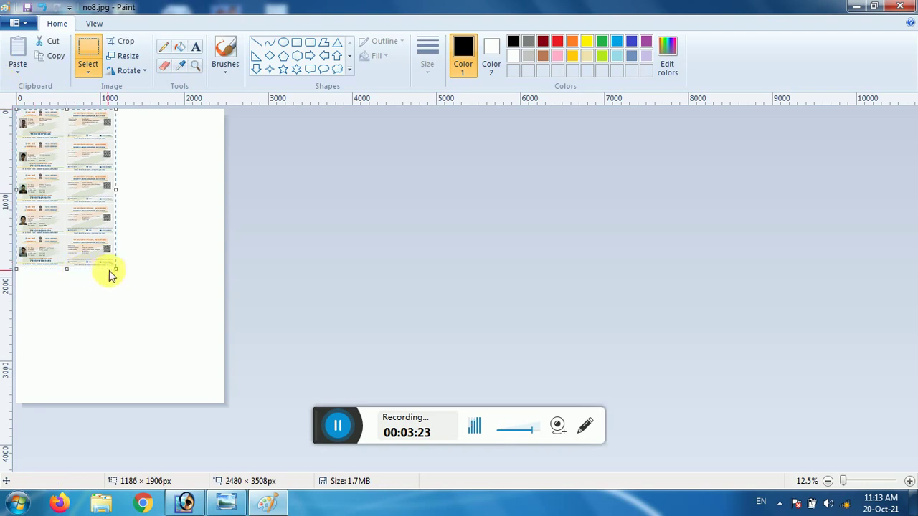
{"action": "left_click_drag", "start_coordinate": [123, 278], "coordinate": [183, 409]}
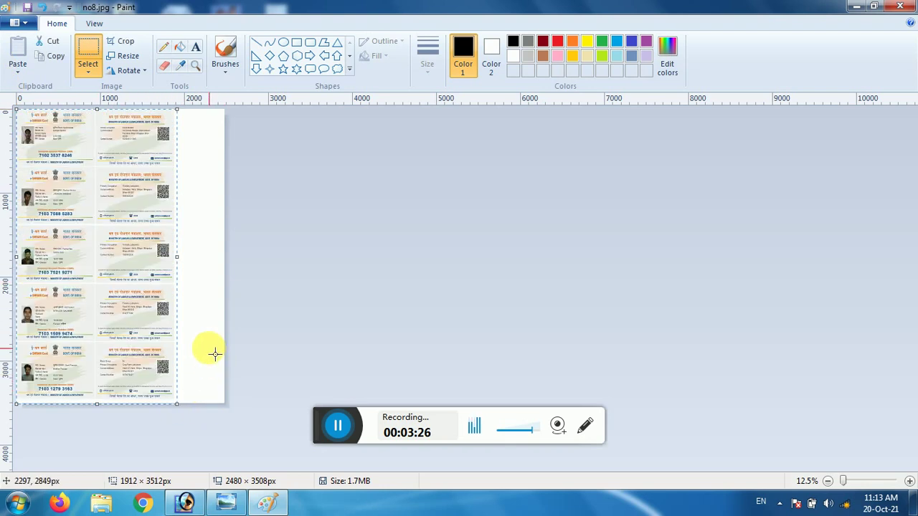
{"action": "left_click_drag", "start_coordinate": [186, 264], "coordinate": [192, 265]}
{"action": "left_click_drag", "start_coordinate": [101, 414], "coordinate": [102, 417]}
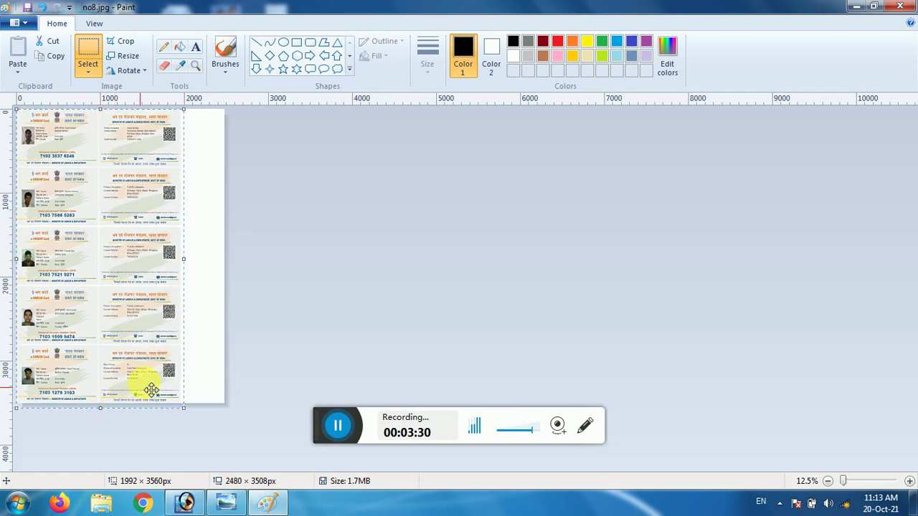
{"action": "left_click", "coordinate": [210, 264]}
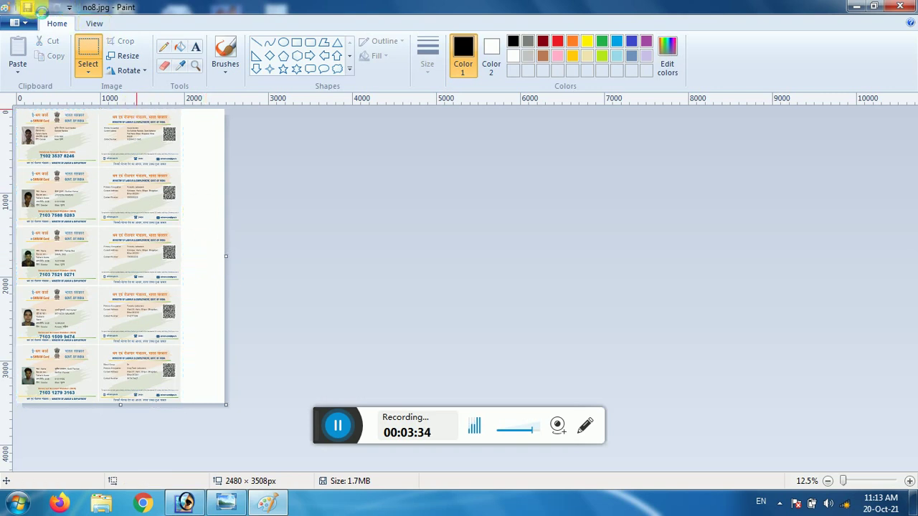
{"action": "left_click", "coordinate": [856, 6]}
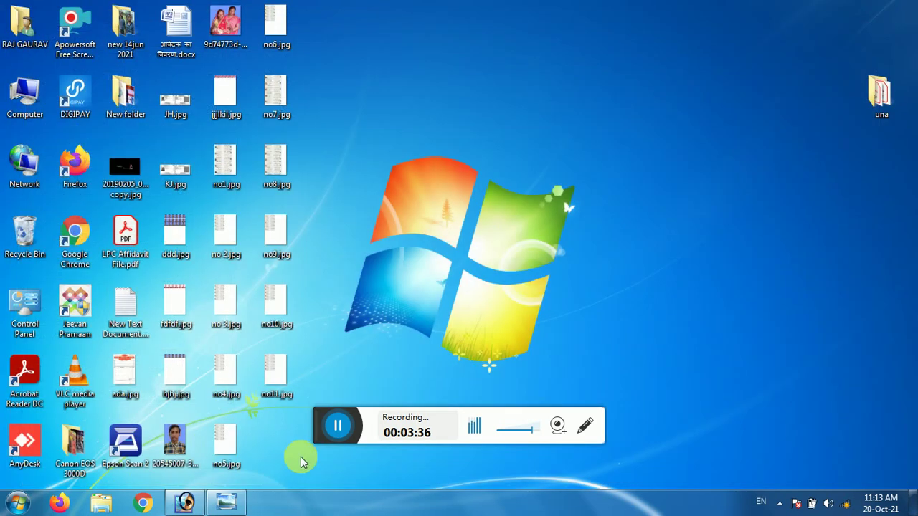
- Select the top-left card's layer and merge Layers 1–6 down into Layer 7 with Ctrl+E
{"action": "left_click", "coordinate": [185, 502]}
{"action": "left_click", "coordinate": [356, 93]}
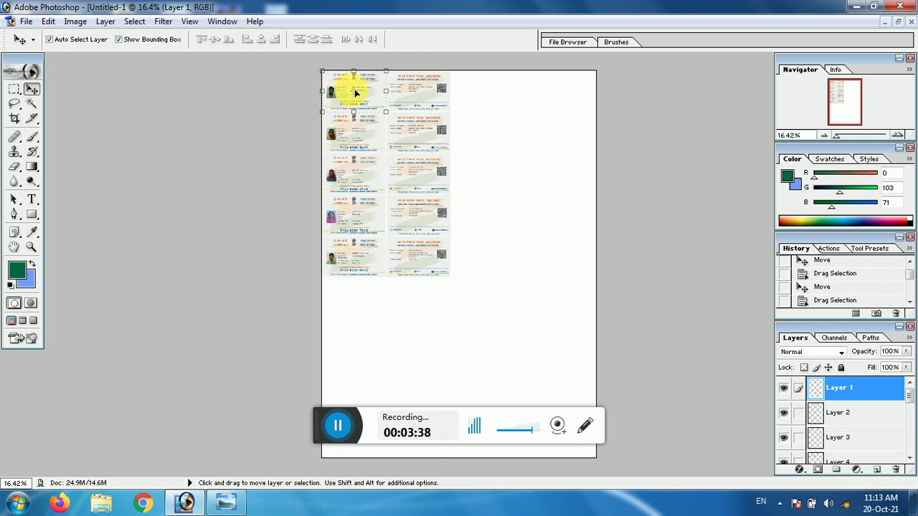
{"action": "key", "text": "ctrl+e"}
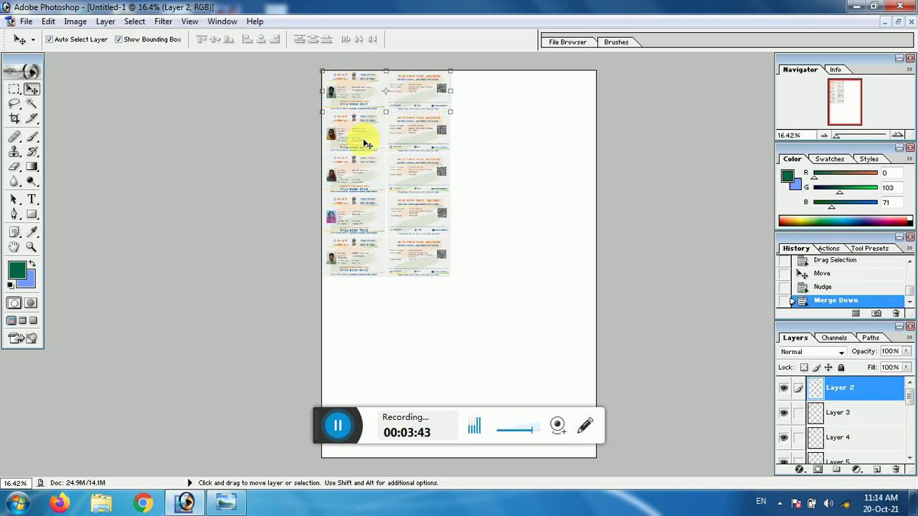
{"action": "key", "text": "ctrl+e"}
{"action": "key", "text": "ctrl+e"}
{"action": "key", "text": "ctrl+e"}
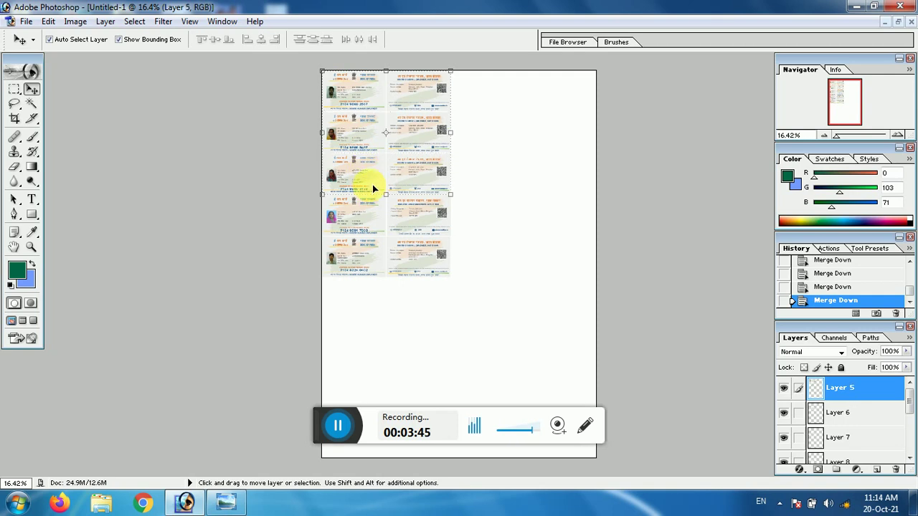
{"action": "key", "text": "ctrl+e"}
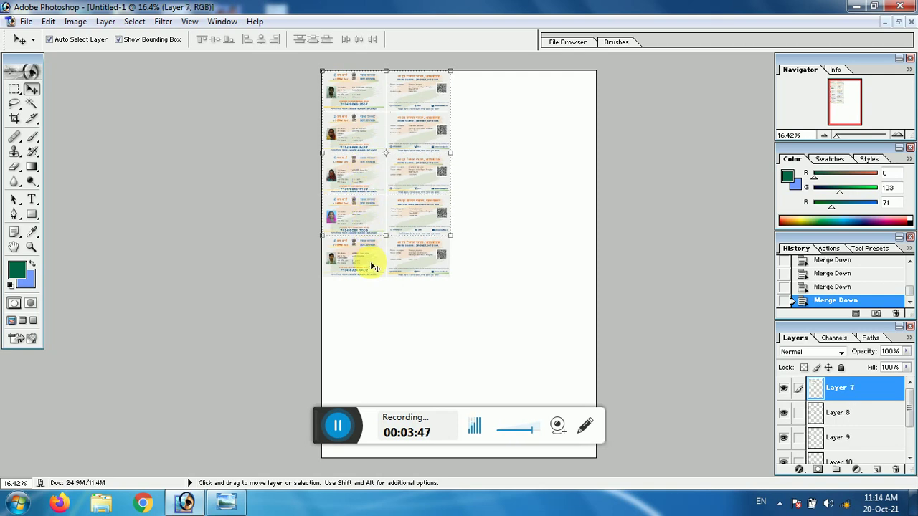
{"action": "key", "text": "ctrl+e"}
{"action": "key", "text": "ctrl+e"}
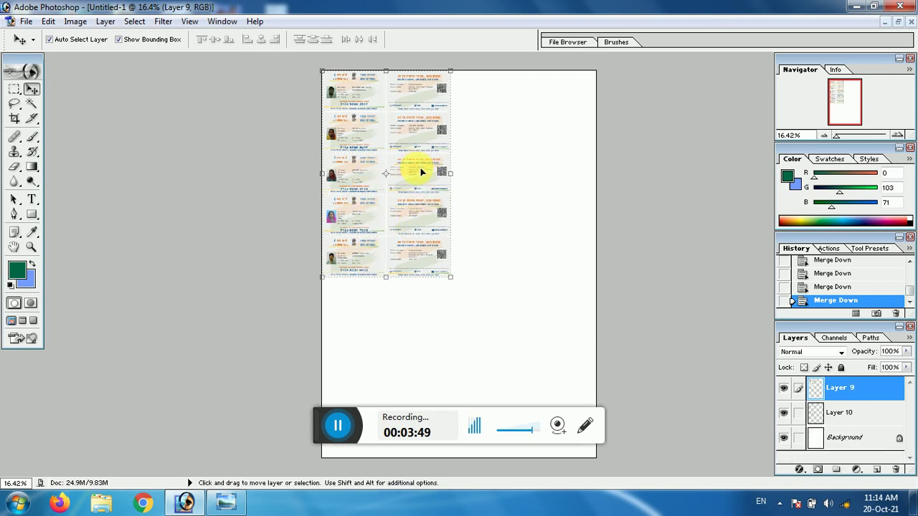
- Try enlarging the merged card block twice, undoing both attempts
{"action": "left_click_drag", "start_coordinate": [451, 279], "coordinate": [509, 415]}
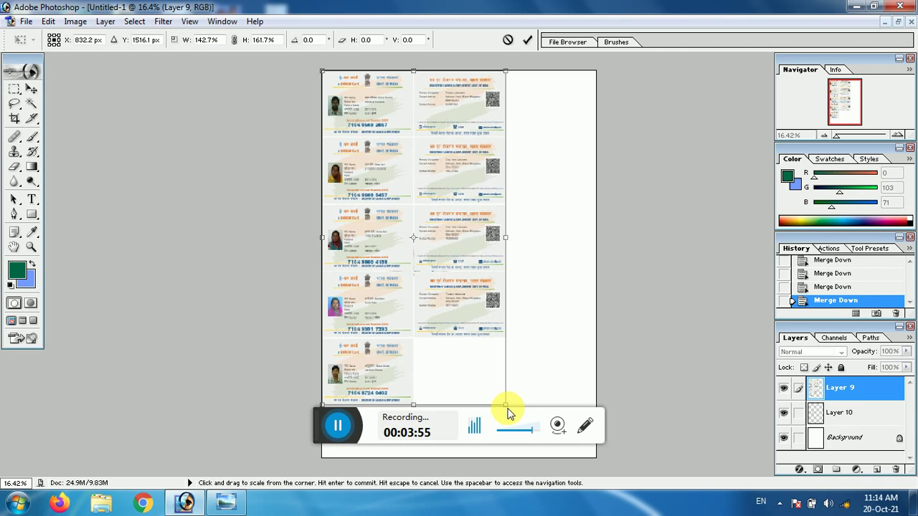
{"action": "key", "text": "ctrl+z"}
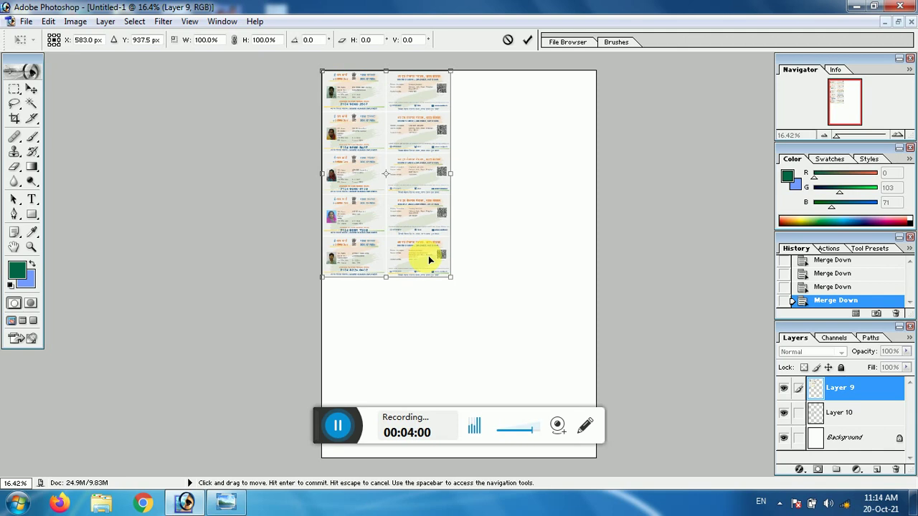
{"action": "left_click_drag", "start_coordinate": [450, 279], "coordinate": [461, 304]}
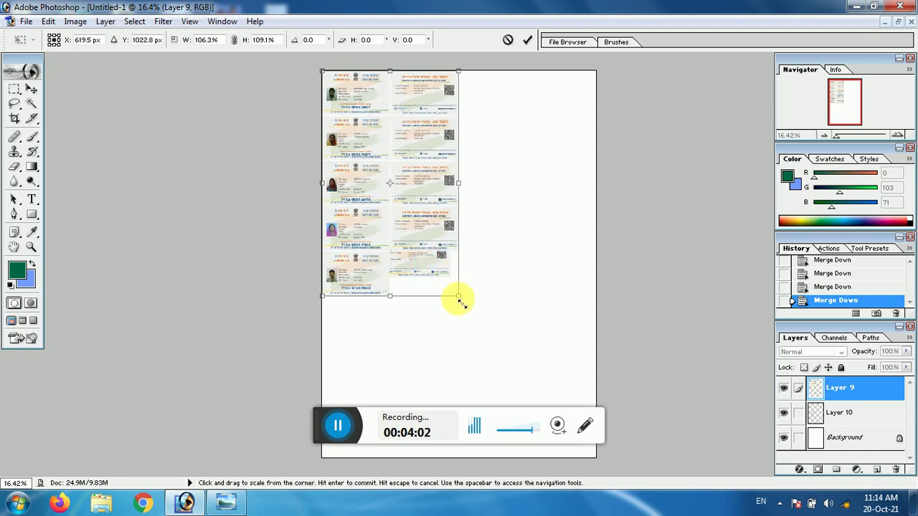
{"action": "key", "text": "ctrl+z"}
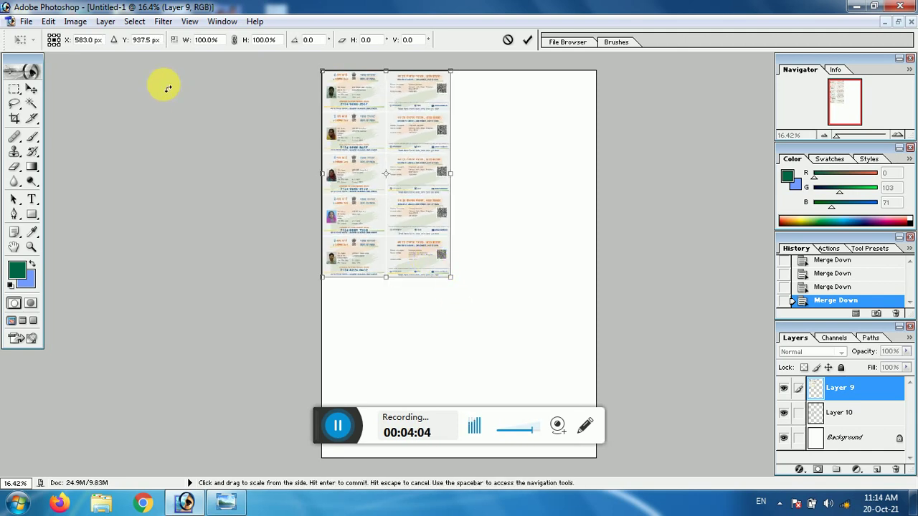
{"action": "left_click", "coordinate": [32, 89]}
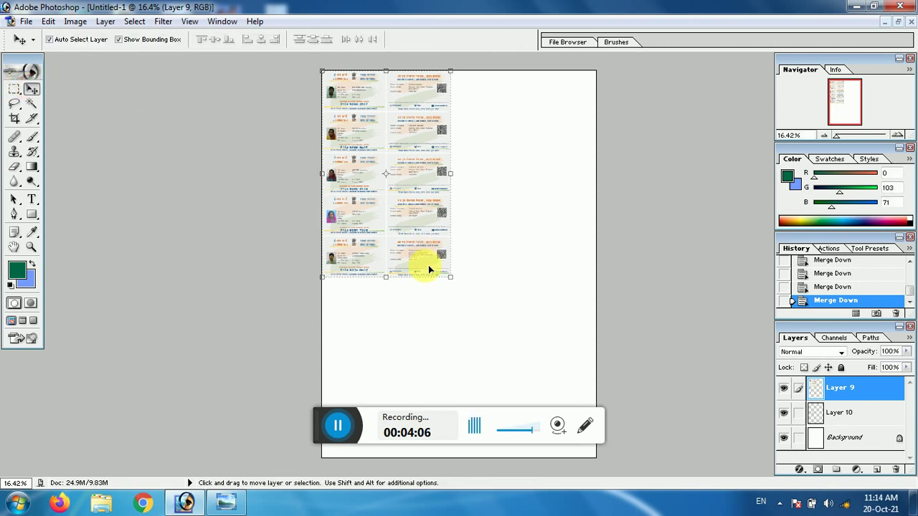
- Merge Layer 9 into Layer 10 and scale it to reach the page bottom
{"action": "key", "text": "ctrl+e"}
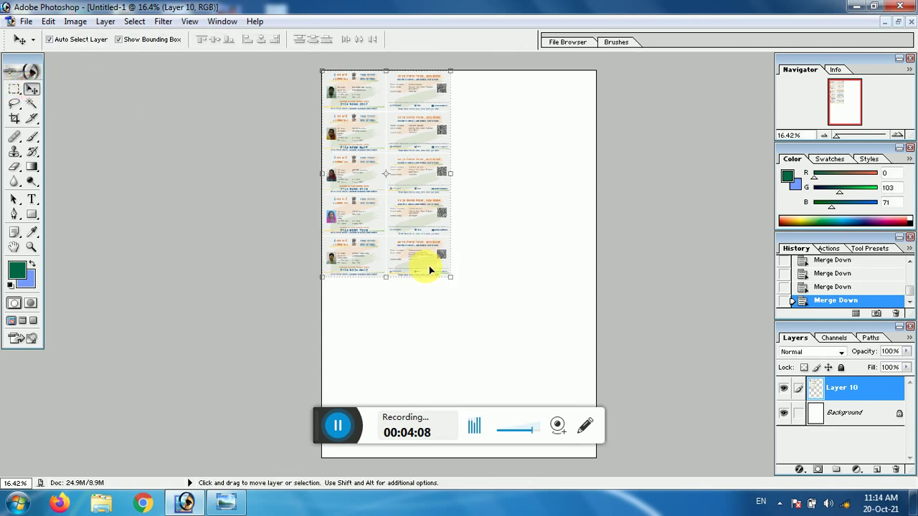
{"action": "key", "text": "ctrl+t"}
{"action": "left_click_drag", "start_coordinate": [461, 291], "coordinate": [545, 462]}
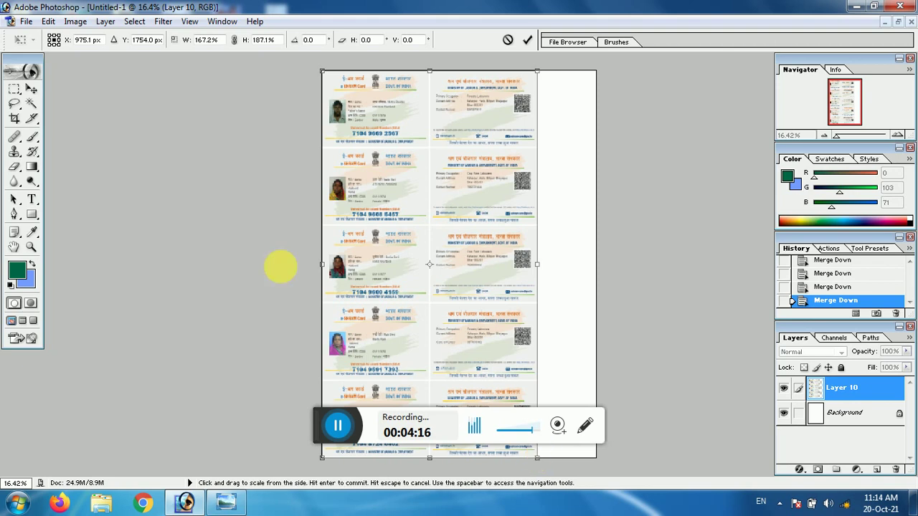
{"action": "left_click", "coordinate": [31, 89]}
{"action": "left_click", "coordinate": [420, 197]}
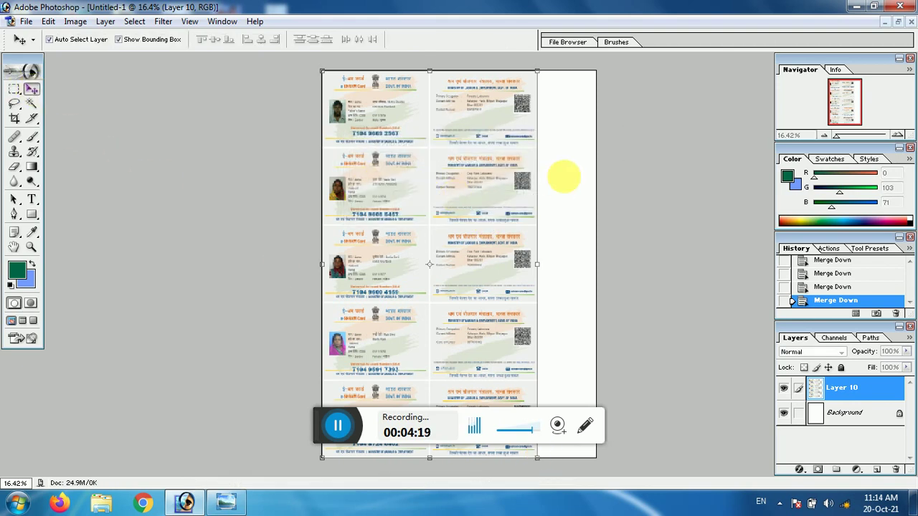
{"action": "left_click", "coordinate": [26, 21]}
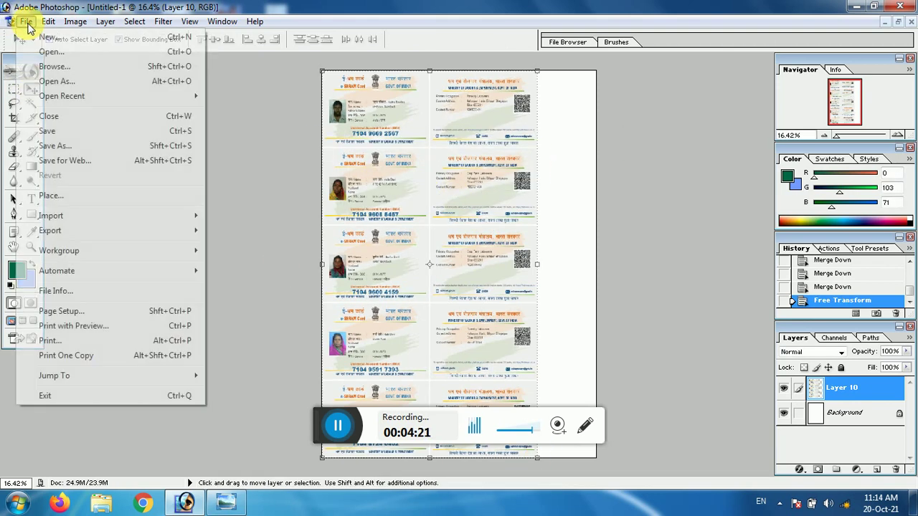
- Save the sheet as the JPEG no12 on the Desktop with default JPEG options
{"action": "left_click", "coordinate": [55, 138]}
{"action": "left_click", "coordinate": [188, 323]}
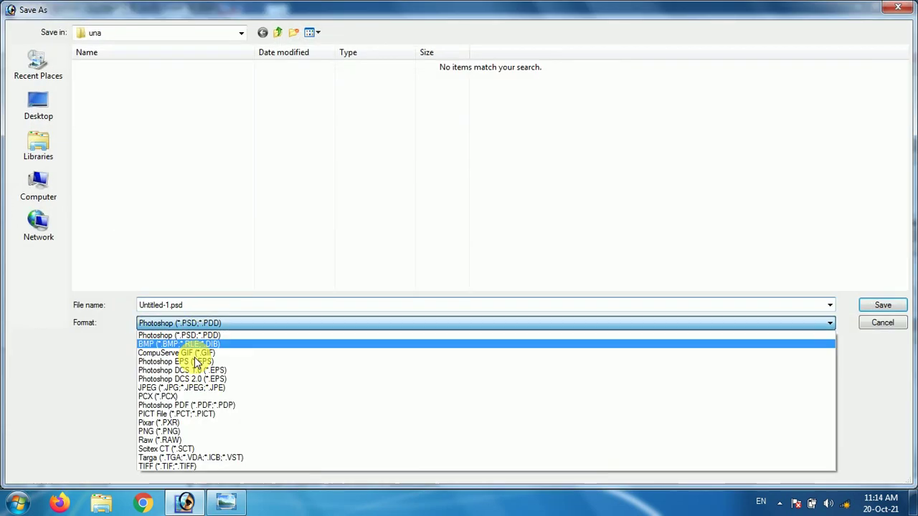
{"action": "left_click", "coordinate": [195, 394]}
{"action": "left_click", "coordinate": [197, 305]}
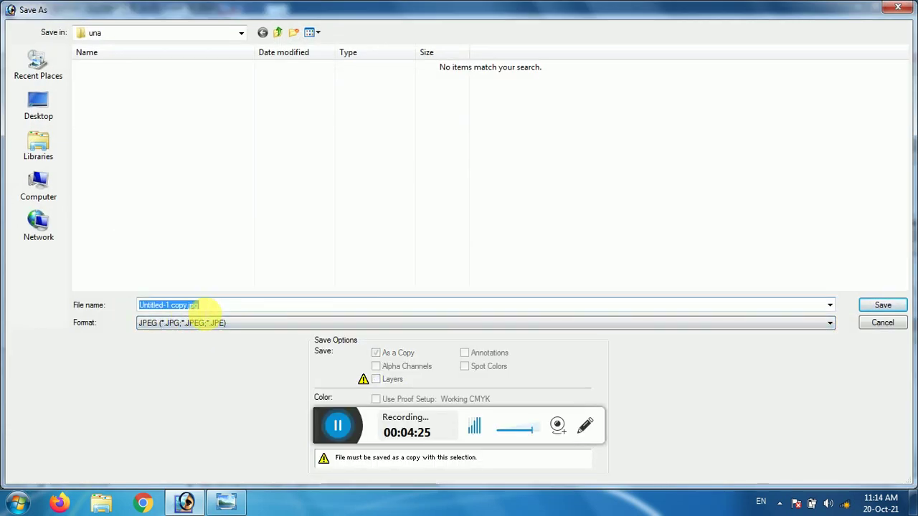
{"action": "type", "text": "no12"}
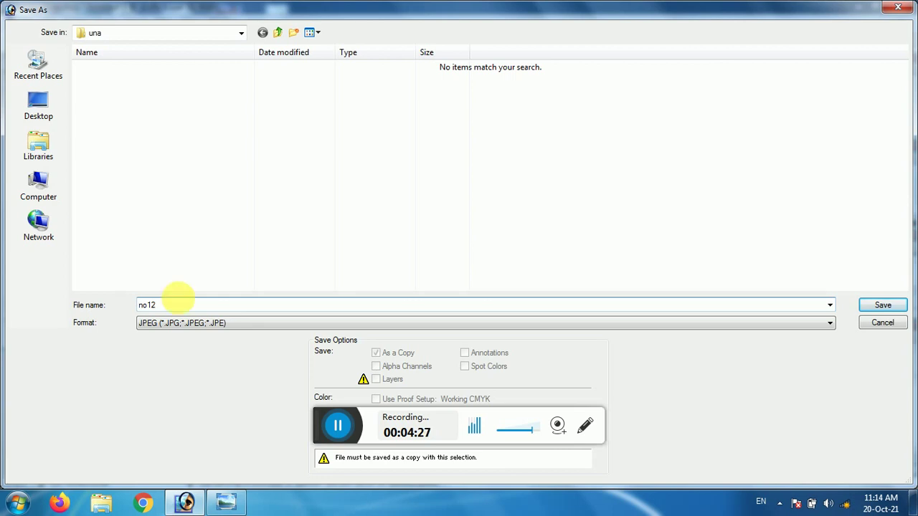
{"action": "left_click", "coordinate": [38, 106]}
{"action": "left_click", "coordinate": [889, 305]}
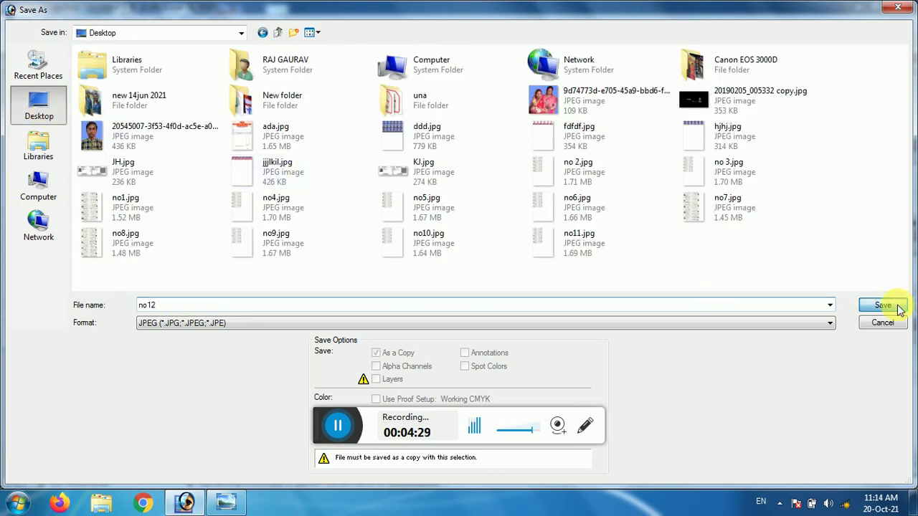
{"action": "left_click", "coordinate": [546, 171]}
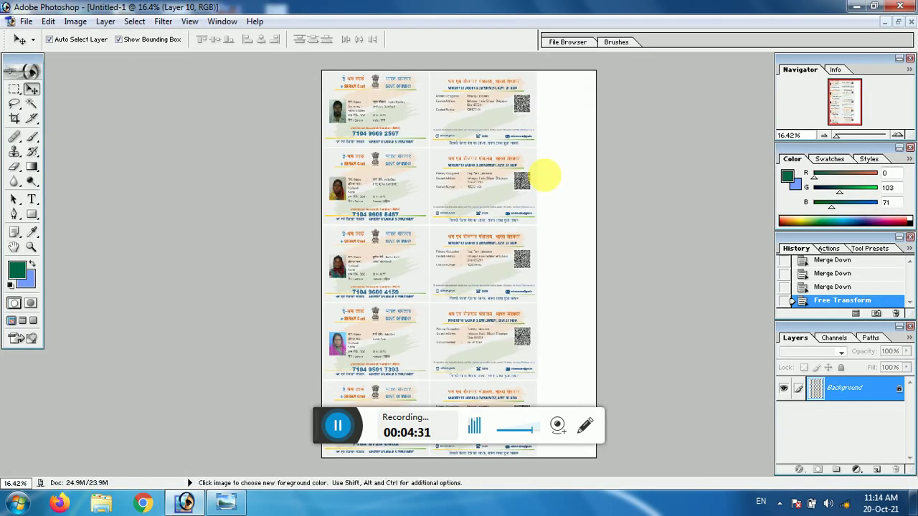
{"action": "left_click", "coordinate": [854, 6]}
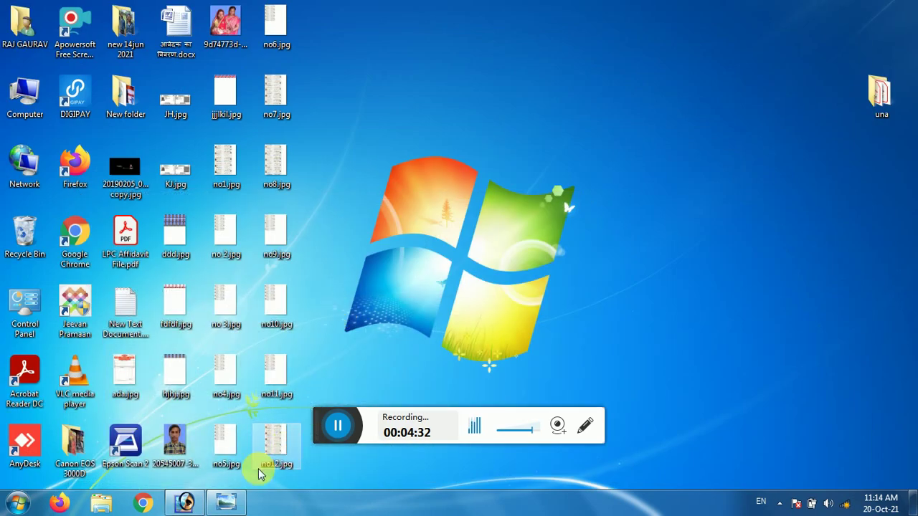
- Open the saved no12.jpg card sheet in Photo Viewer and inspect it up close
{"action": "double_click", "coordinate": [277, 448]}
{"action": "scroll", "coordinate": [436, 201], "scroll_direction": "up", "scroll_amount": 5}
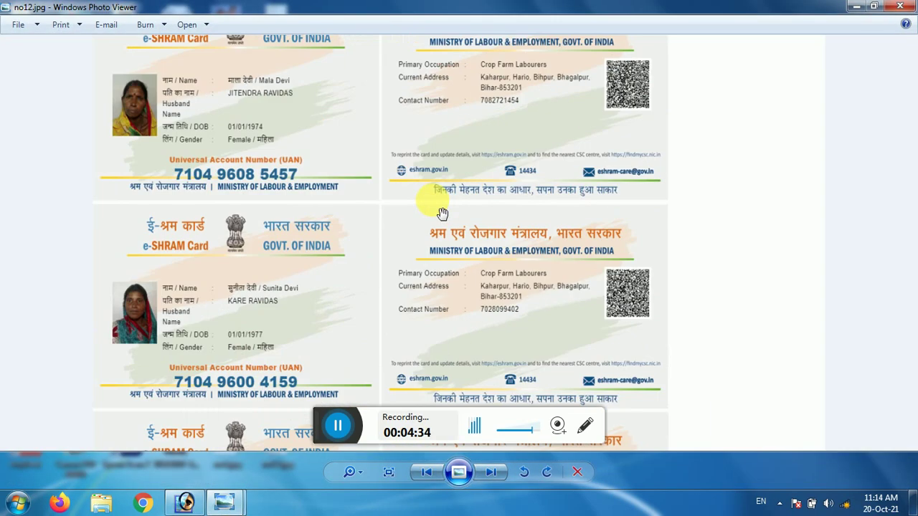
{"action": "scroll", "coordinate": [348, 209], "scroll_direction": "down", "scroll_amount": 2}
{"action": "scroll", "coordinate": [467, 277], "scroll_direction": "up", "scroll_amount": 6}
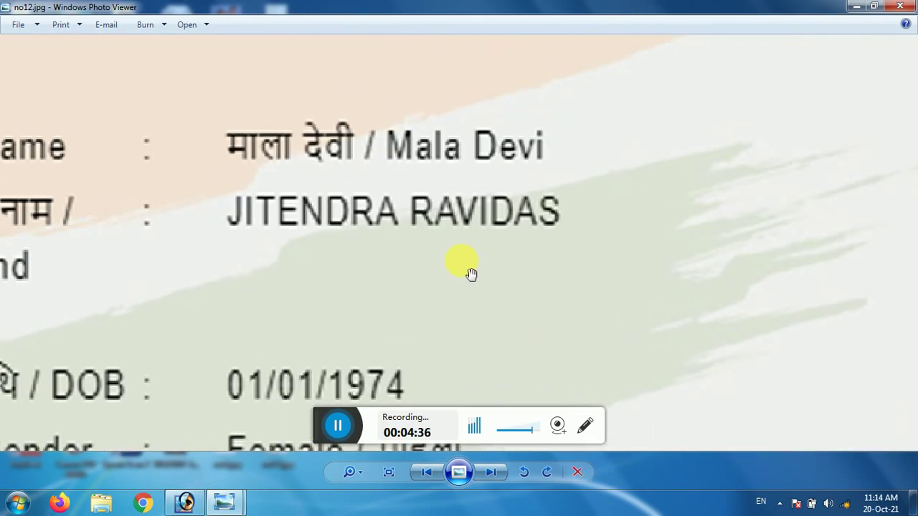
{"action": "scroll", "coordinate": [467, 253], "scroll_direction": "down", "scroll_amount": 2}
{"action": "scroll", "coordinate": [468, 253], "scroll_direction": "down", "scroll_amount": 4}
{"action": "scroll", "coordinate": [430, 228], "scroll_direction": "up", "scroll_amount": 6}
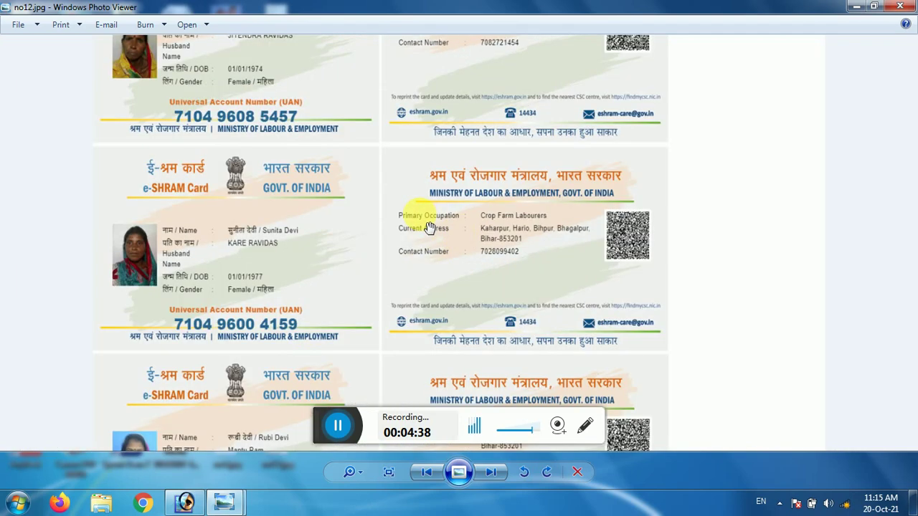
{"action": "scroll", "coordinate": [566, 262], "scroll_direction": "down", "scroll_amount": 6}
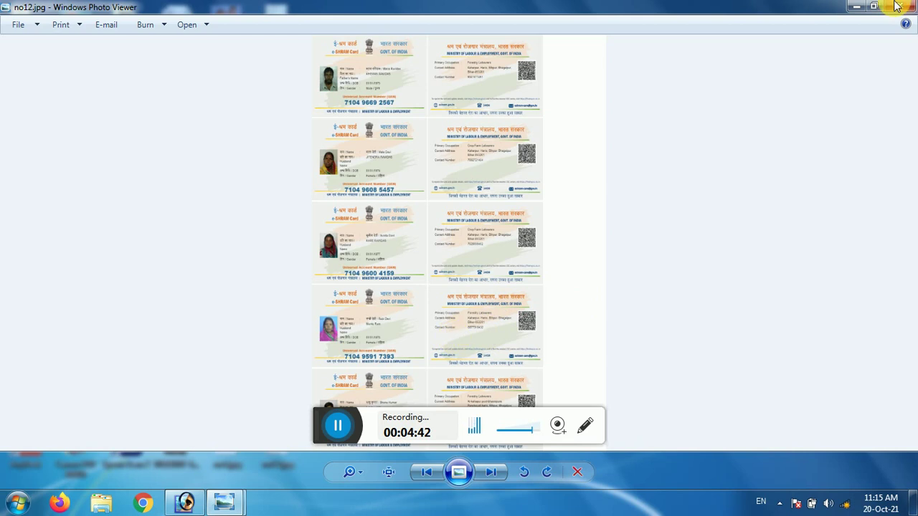
{"action": "left_click", "coordinate": [897, 6]}
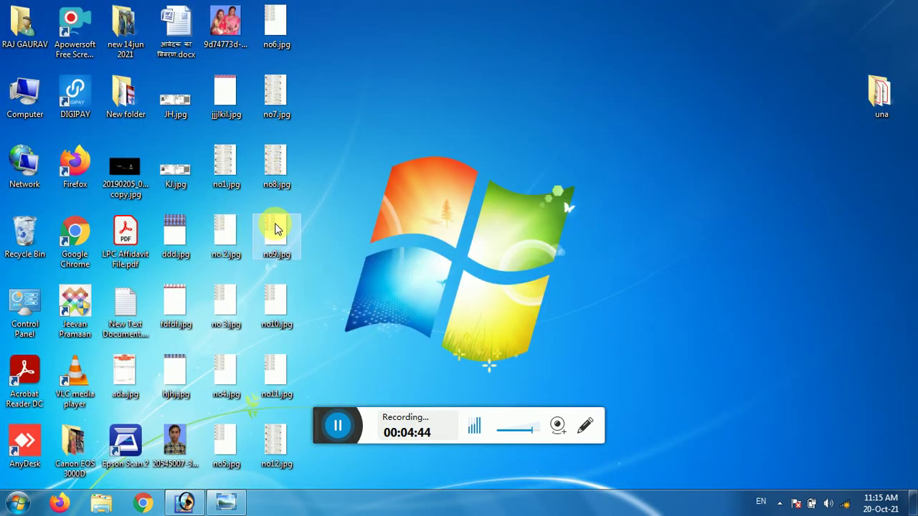
- Preview no9.jpg, then open it for editing in Microsoft Paint
{"action": "double_click", "coordinate": [277, 228]}
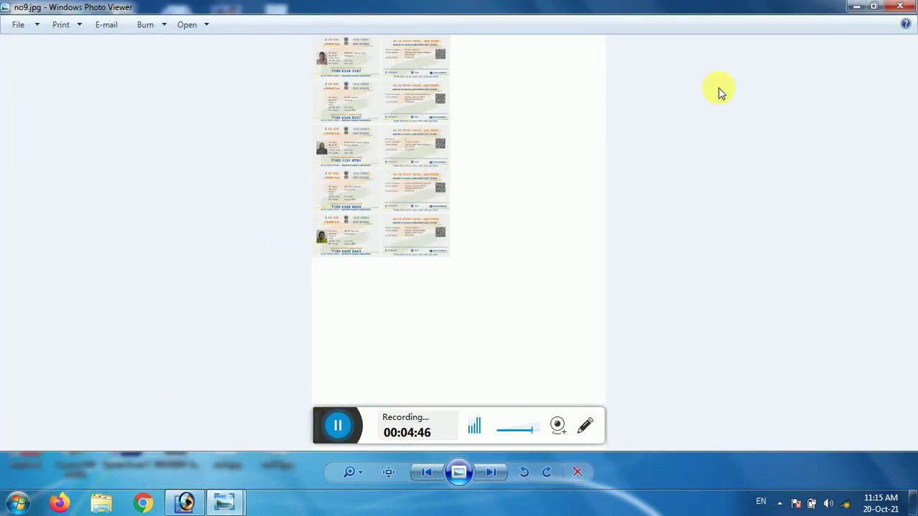
{"action": "left_click", "coordinate": [915, 6]}
{"action": "right_click", "coordinate": [277, 228]}
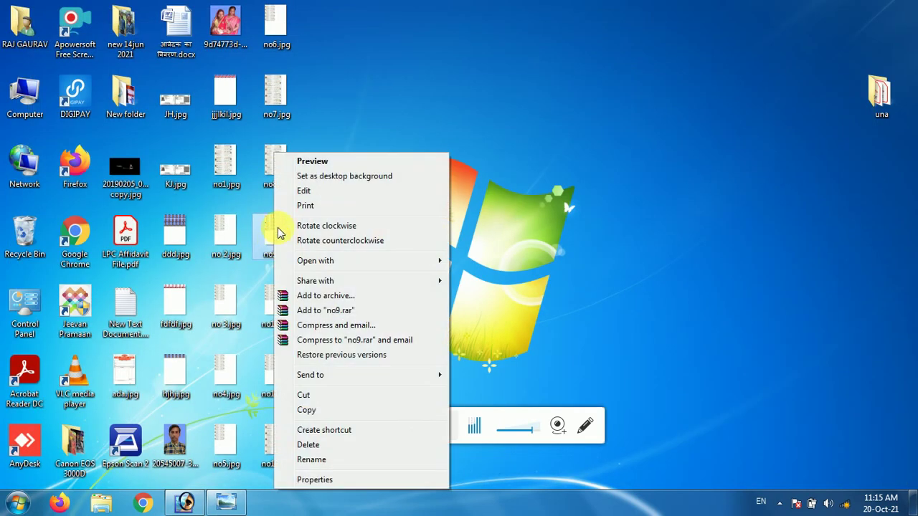
{"action": "left_click", "coordinate": [304, 191]}
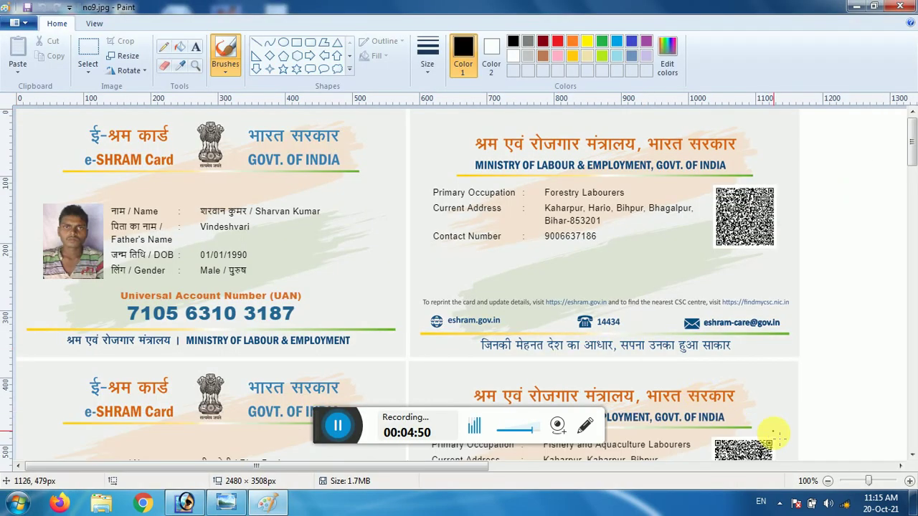
- Zoom out to 12.5% and enlarge the selected five card rows to page width
{"action": "left_click", "coordinate": [829, 482]}
{"action": "left_click", "coordinate": [828, 482]}
{"action": "left_click", "coordinate": [829, 482]}
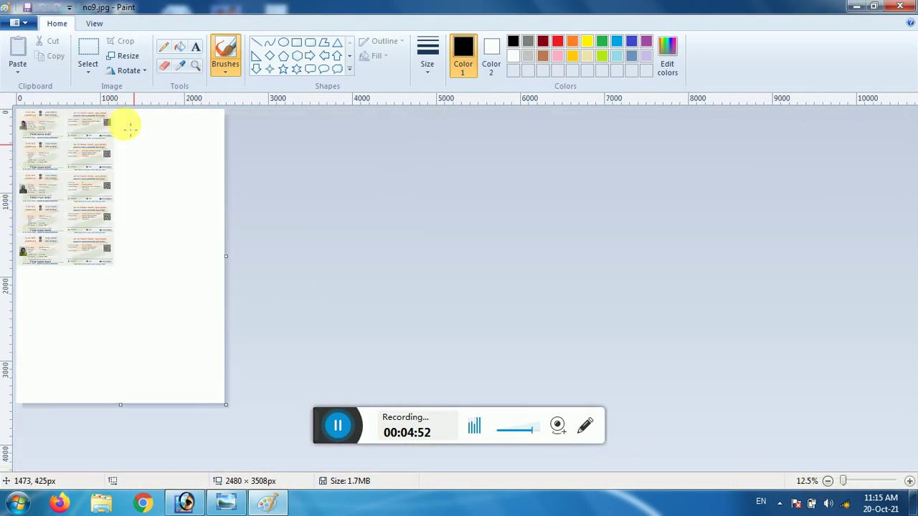
{"action": "left_click", "coordinate": [88, 45]}
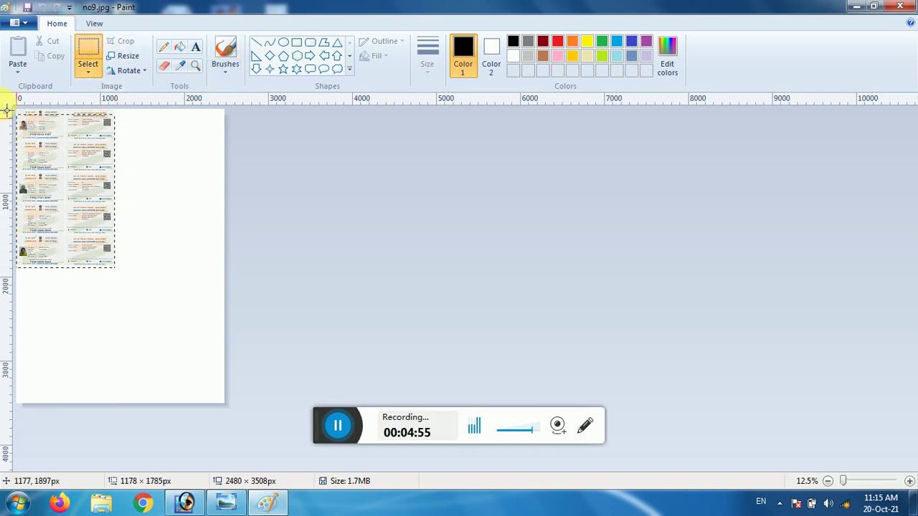
{"action": "left_click_drag", "start_coordinate": [15, 108], "coordinate": [180, 405]}
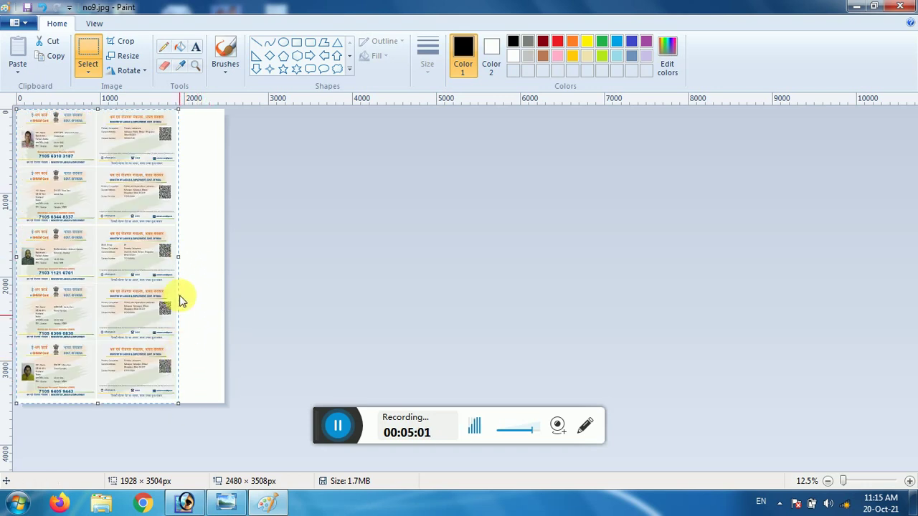
{"action": "left_click", "coordinate": [210, 231]}
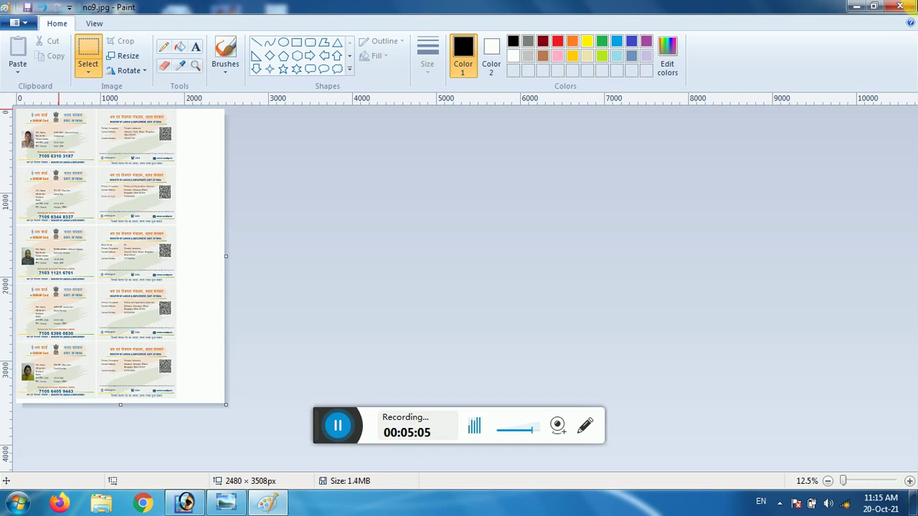
- Close no9.jpg in Paint and refresh the desktop
{"action": "left_click", "coordinate": [901, 7]}
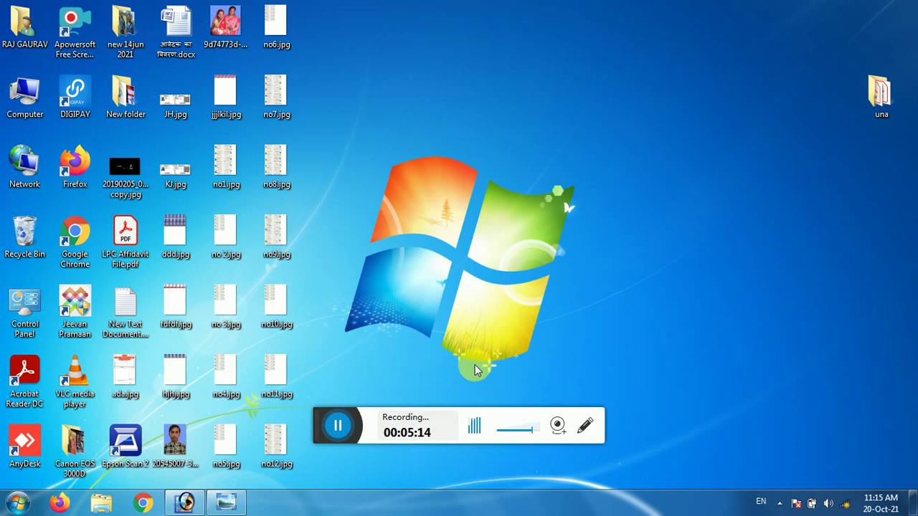
{"action": "right_click", "coordinate": [506, 245]}
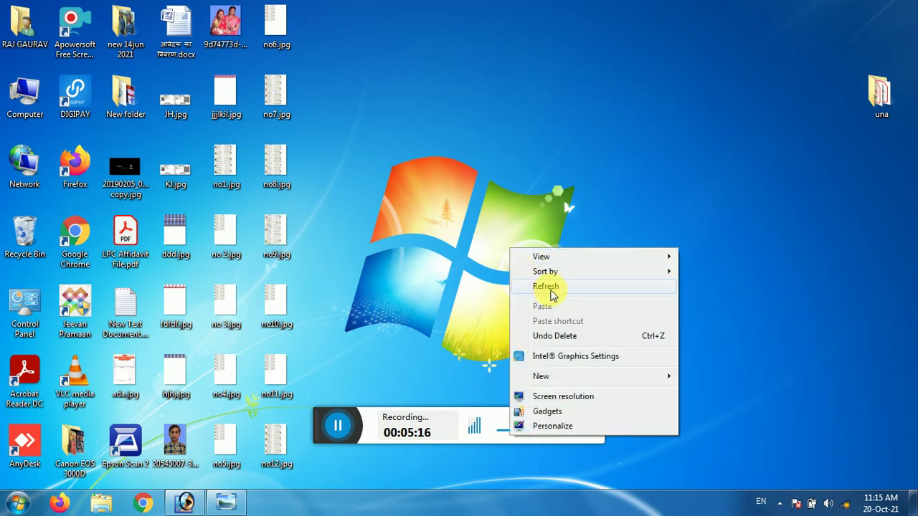
{"action": "left_click", "coordinate": [551, 290]}
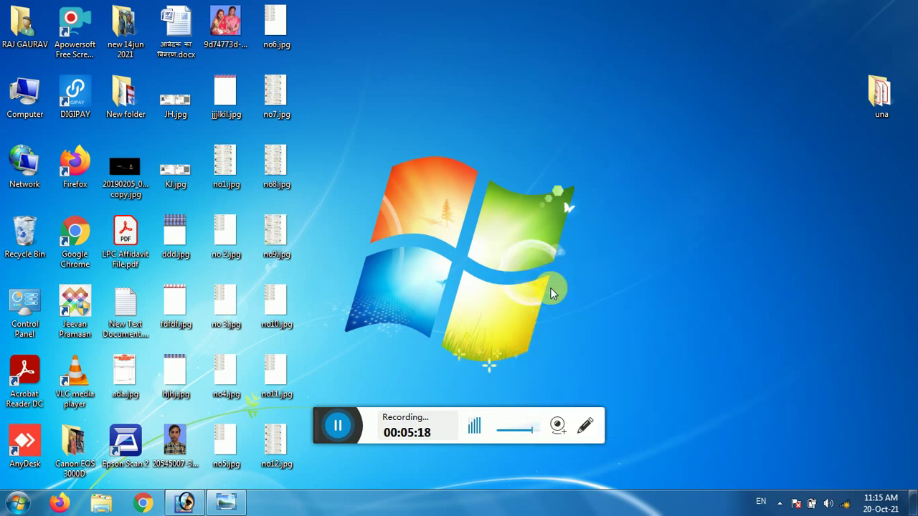